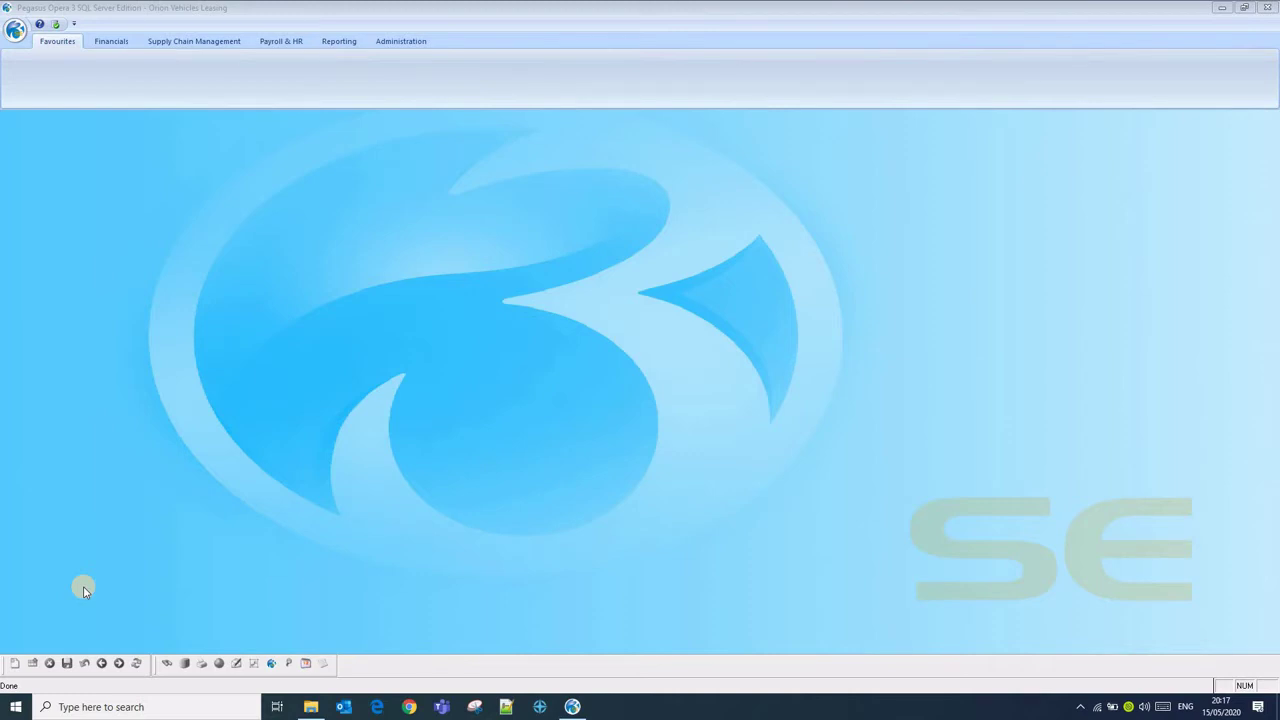
# - Switch to File Explorer, open the Data folder inside C:\PegasusSQLSE, and enlarge the window
pyautogui.click(309, 710)
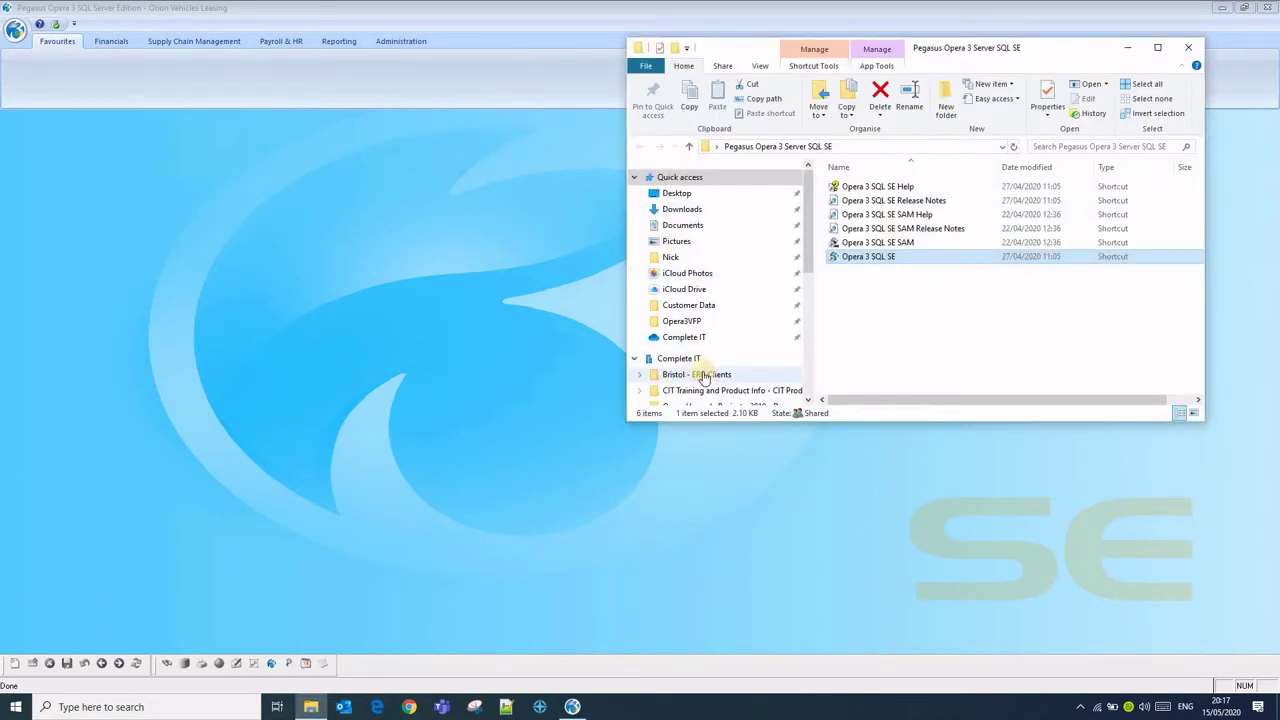
pyautogui.click(700, 374)
pyautogui.scroll(-2, 690, 350)
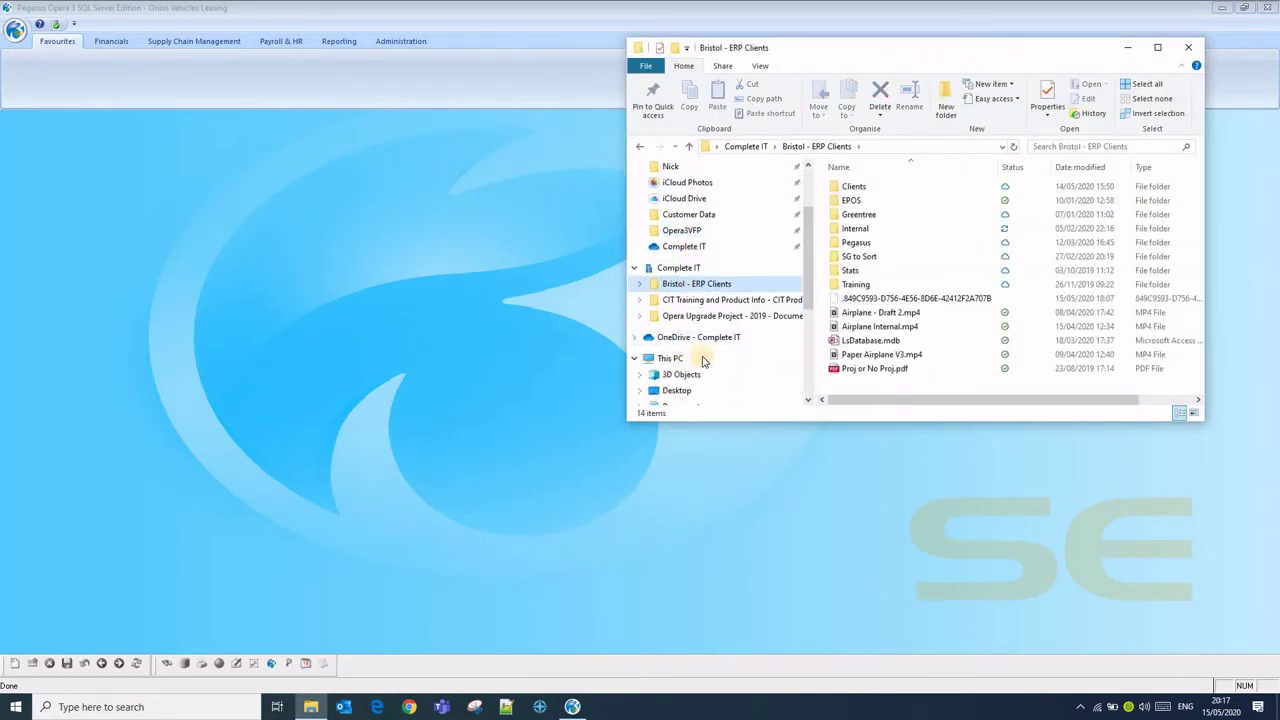
pyautogui.click(703, 360)
pyautogui.scroll(-2, 1086, 329)
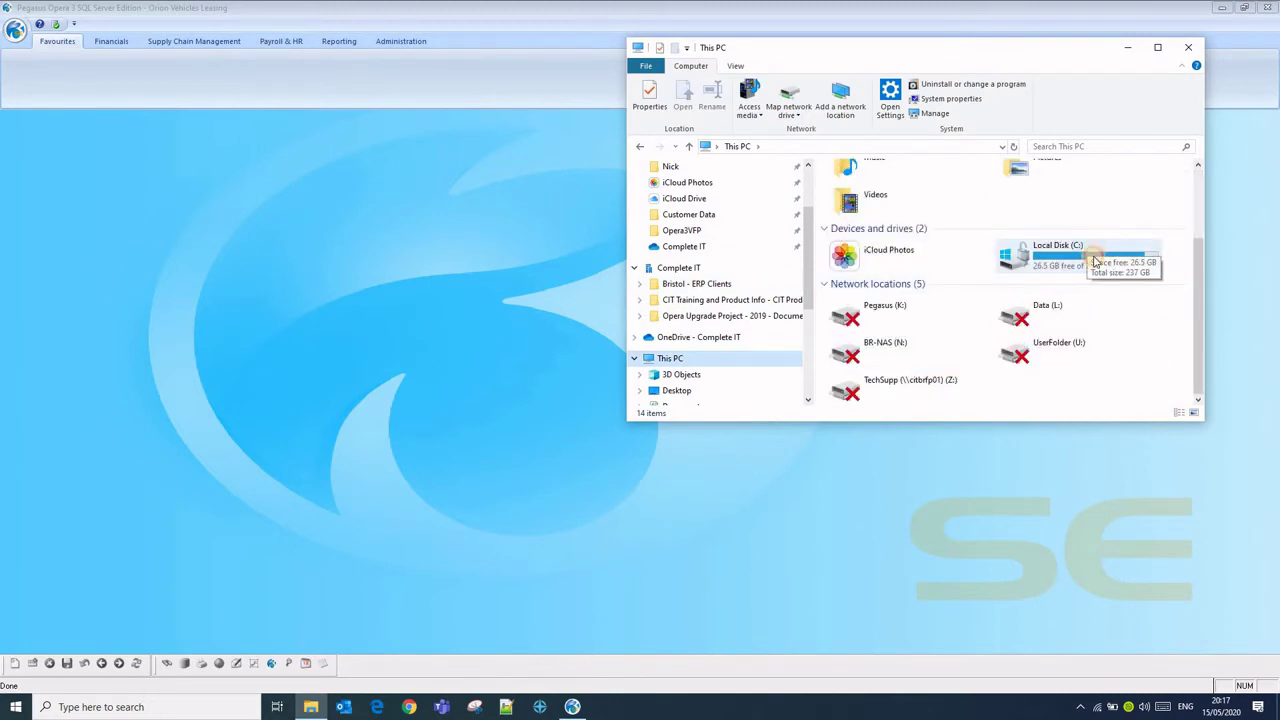
pyautogui.doubleClick(1088, 248)
pyautogui.scroll(-5, 873, 316)
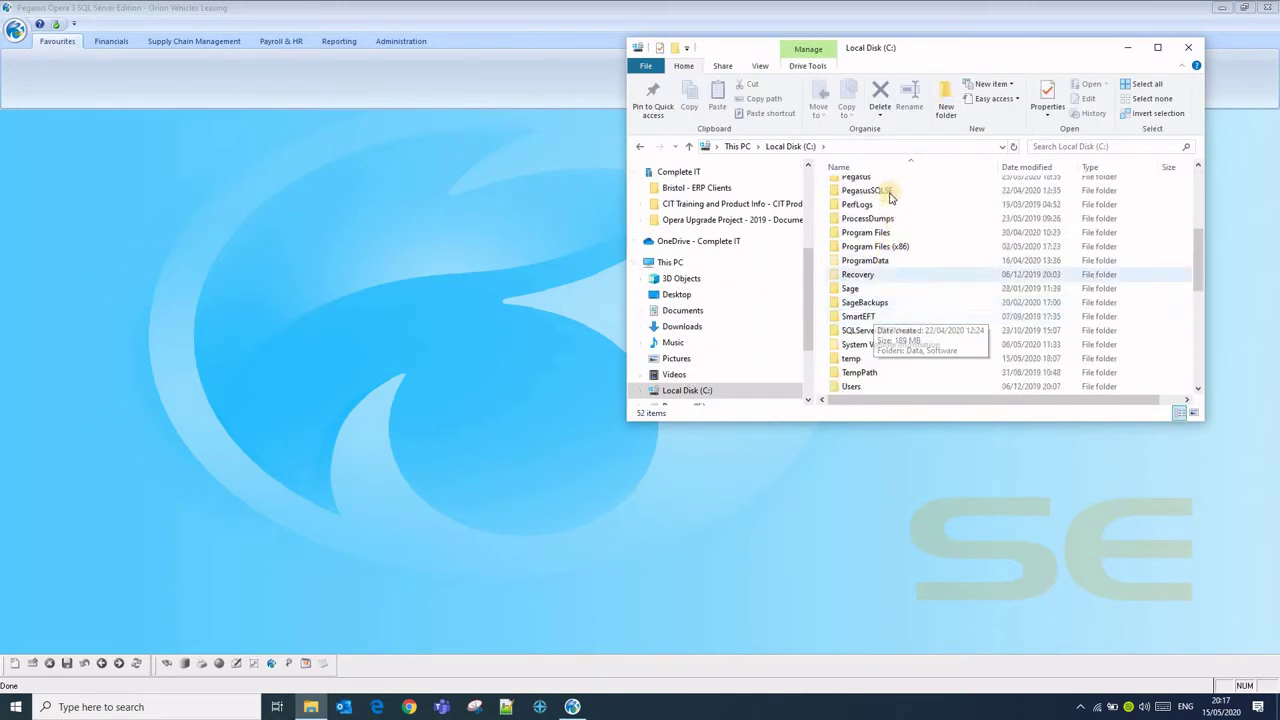
pyautogui.click(880, 190)
pyautogui.doubleClick(858, 190)
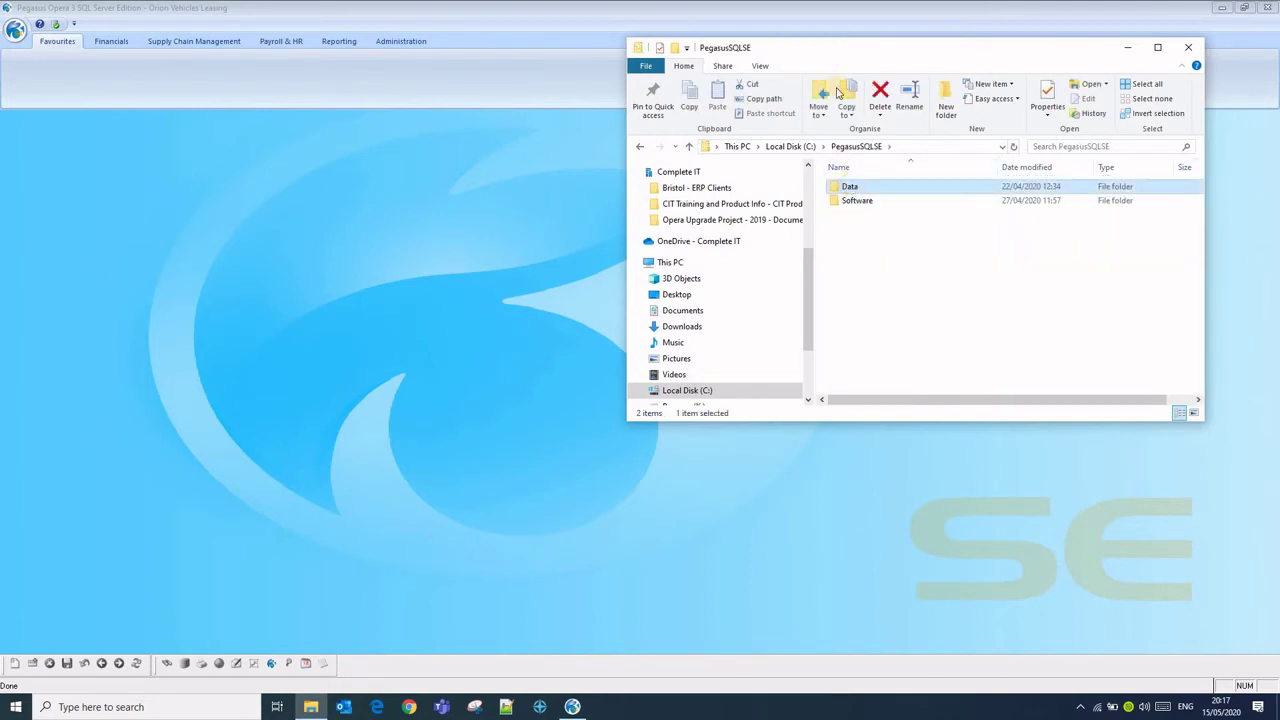
pyautogui.doubleClick(852, 186)
pyautogui.moveTo(572, 62); pyautogui.dragTo(572, 66)
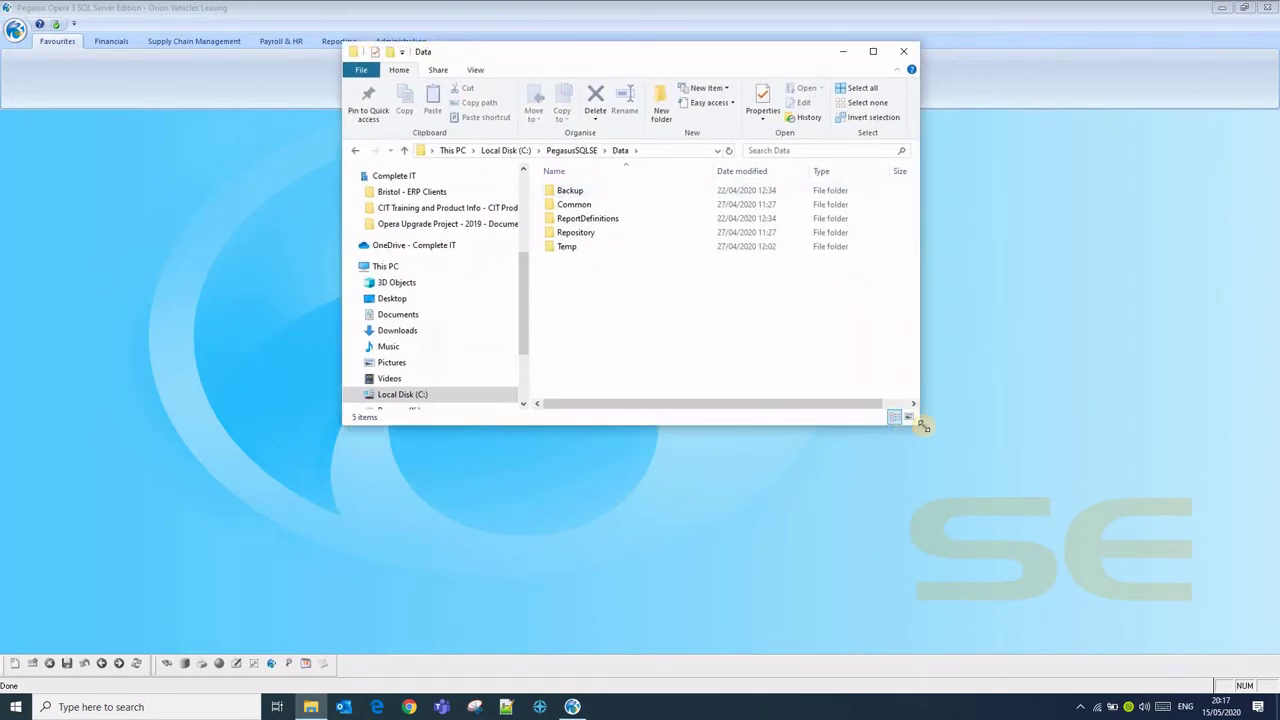
pyautogui.moveTo(914, 420); pyautogui.dragTo(1117, 553)
# - Open the company folder Co_Z under Repository\Sys_0 and look at its PDF and XLS folders
pyautogui.click(572, 205)
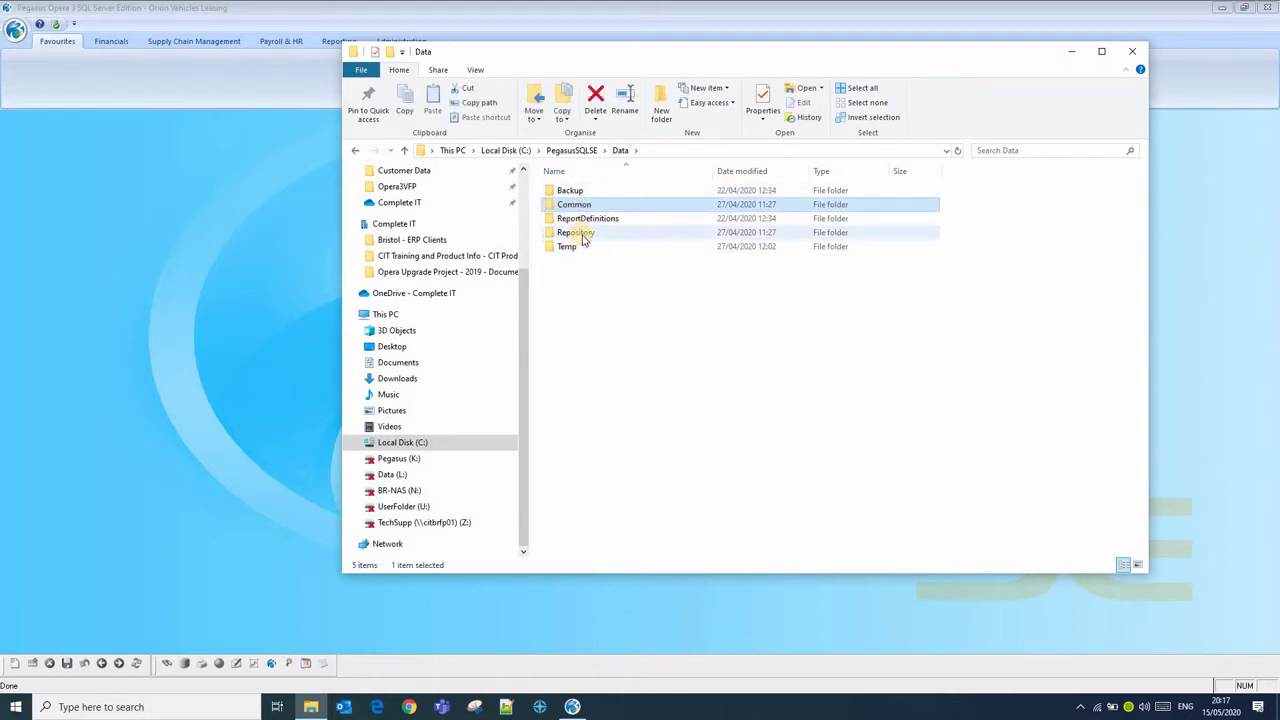
pyautogui.doubleClick(583, 235)
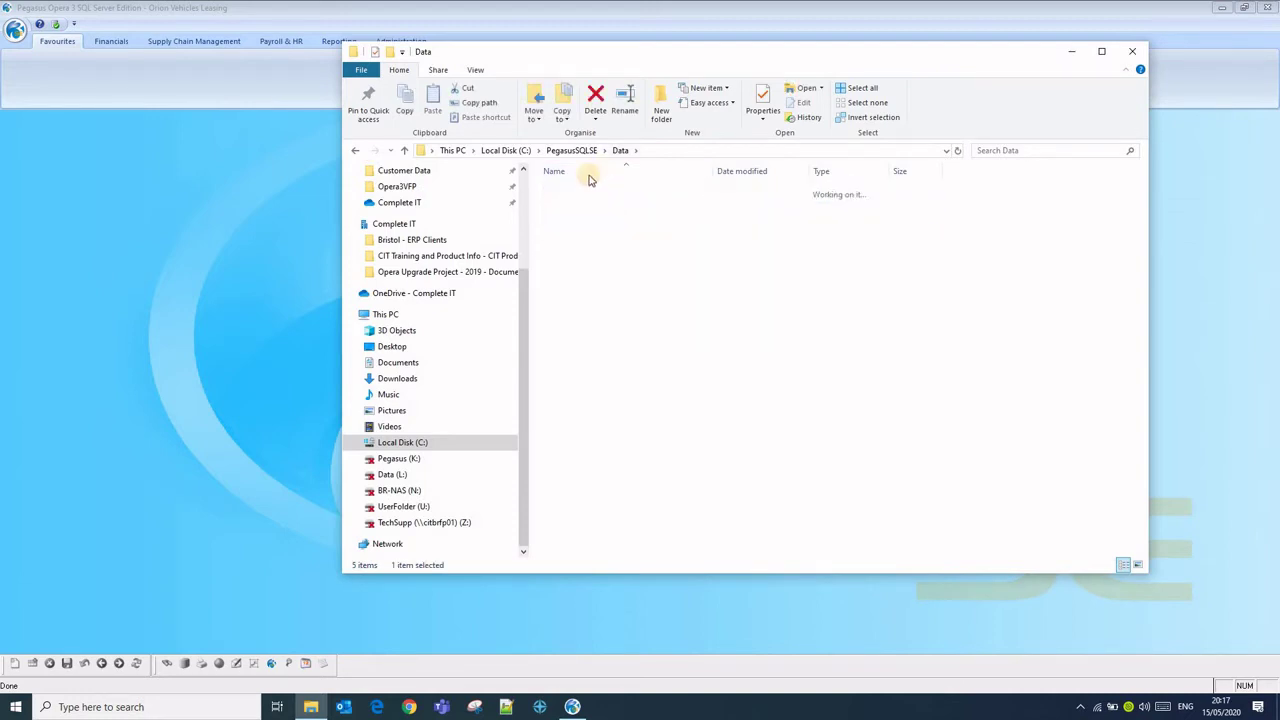
pyautogui.doubleClick(584, 195)
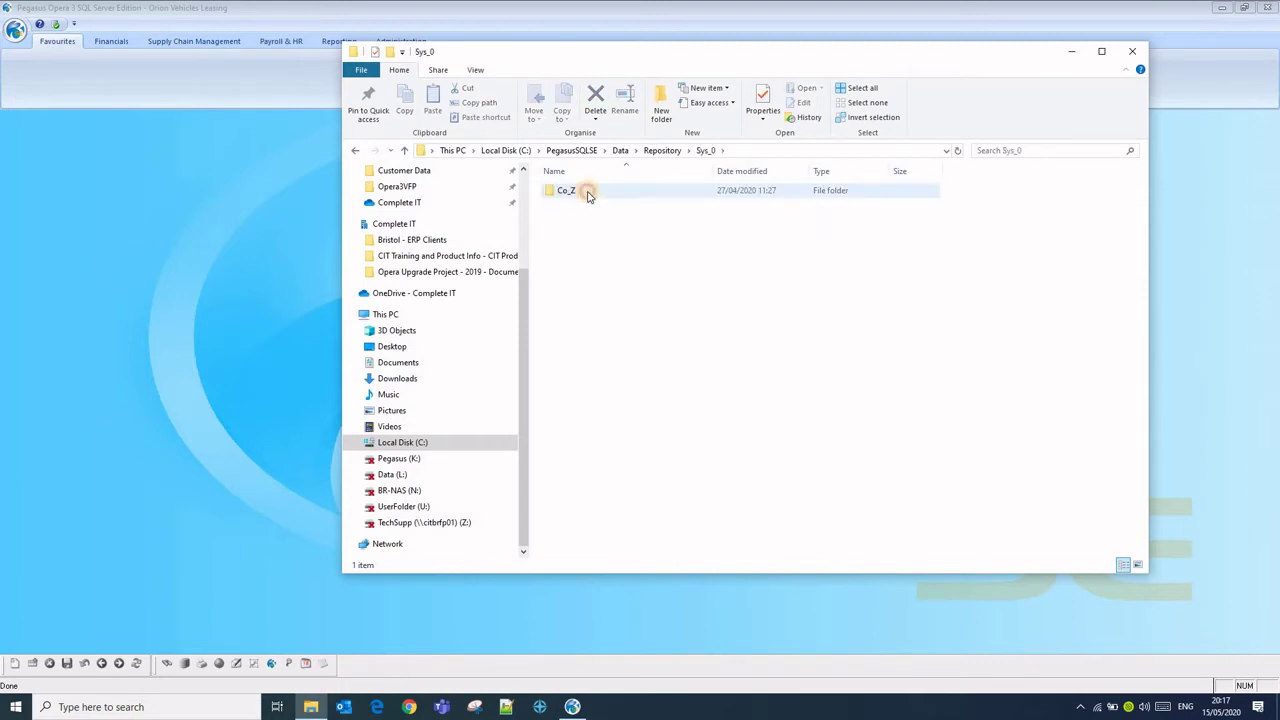
pyautogui.doubleClick(586, 195)
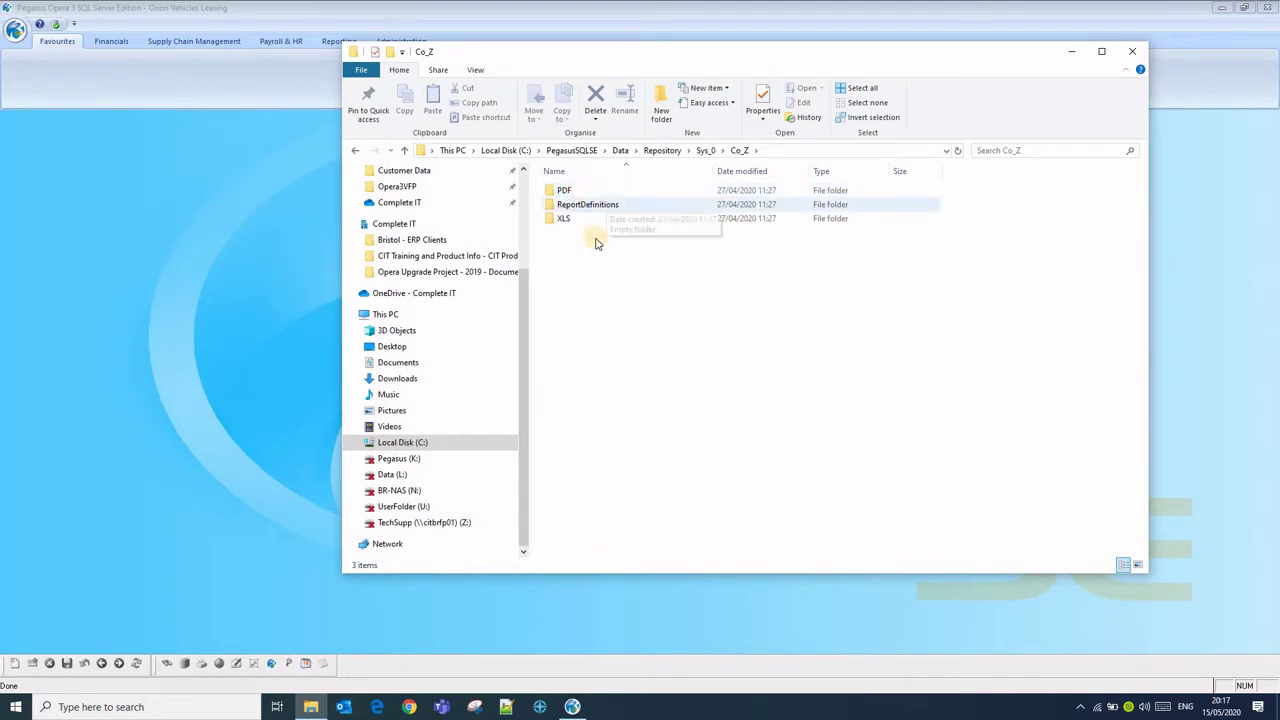
pyautogui.click(597, 193)
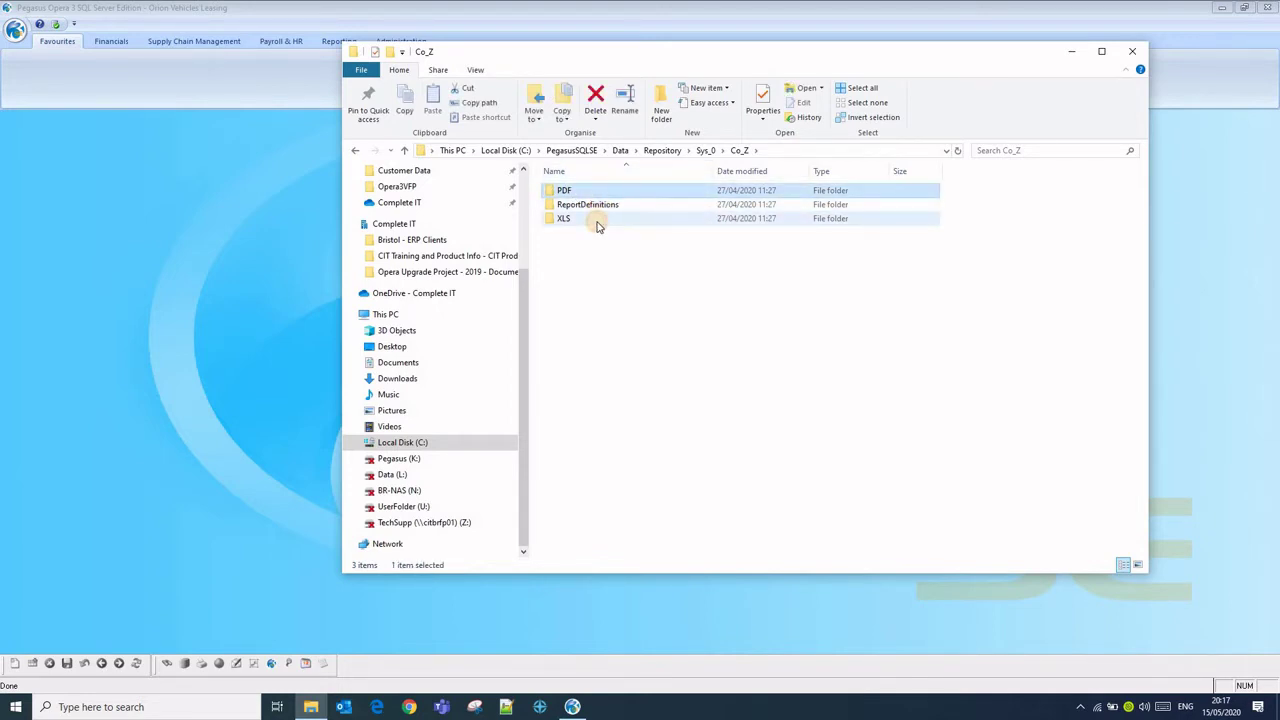
pyautogui.click(595, 220)
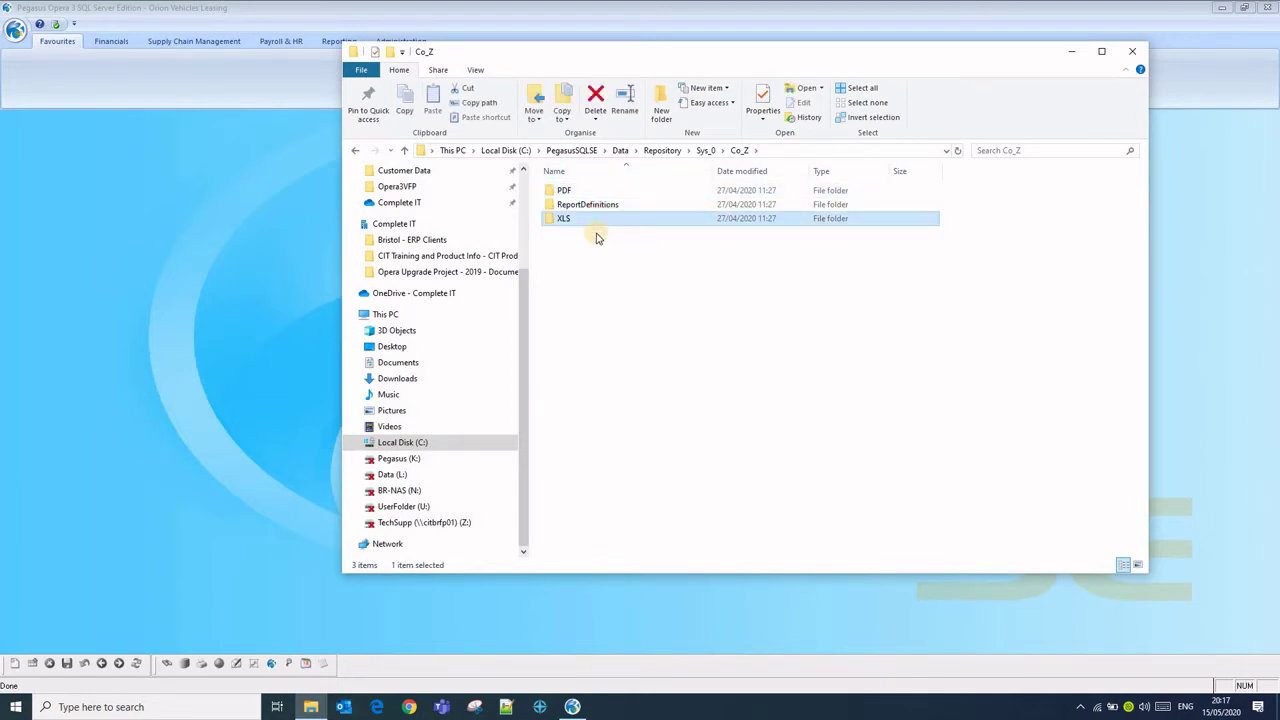
# - Return to the Data folder and open the company folder Co_Z under Common\Sys_0
pyautogui.click(620, 152)
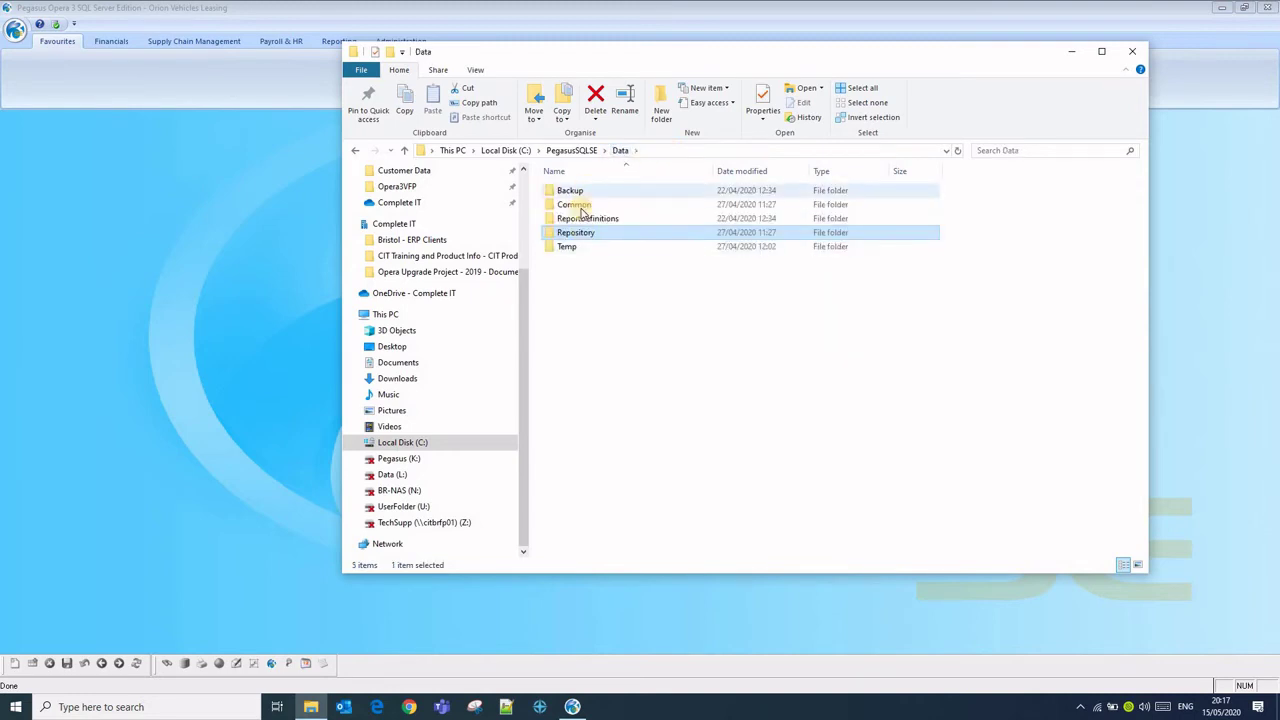
pyautogui.doubleClick(582, 206)
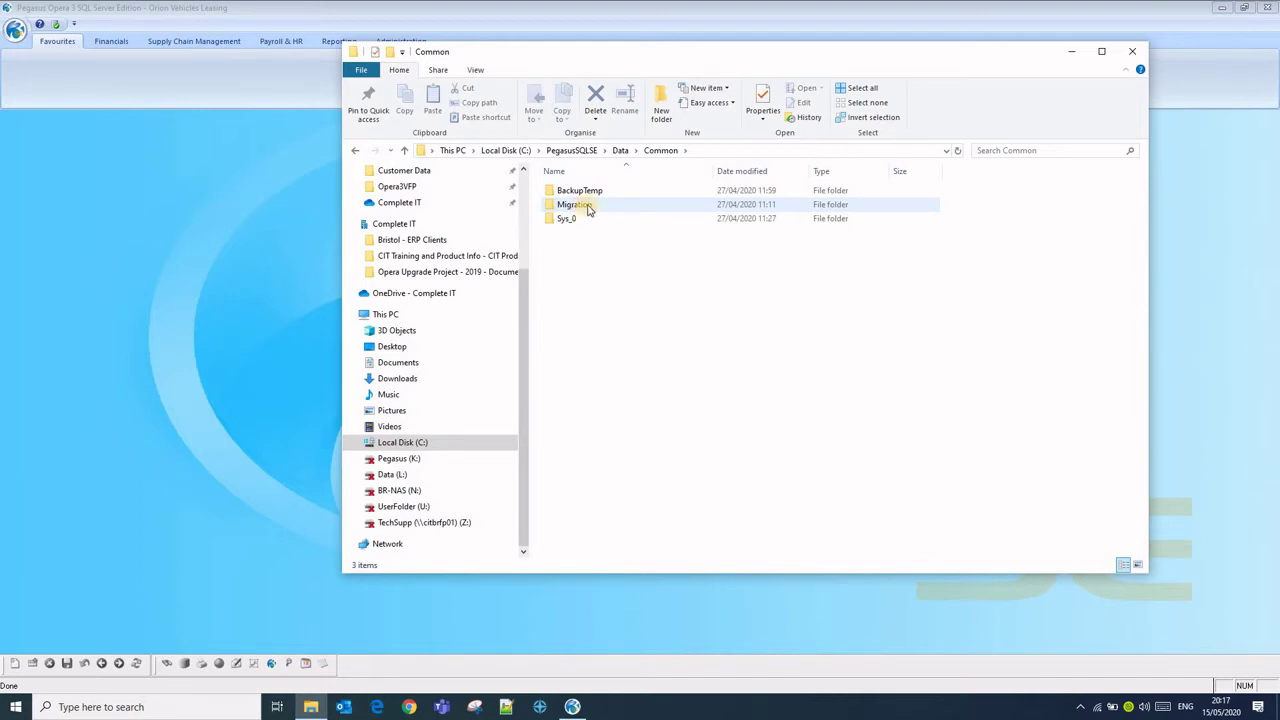
pyautogui.doubleClick(570, 218)
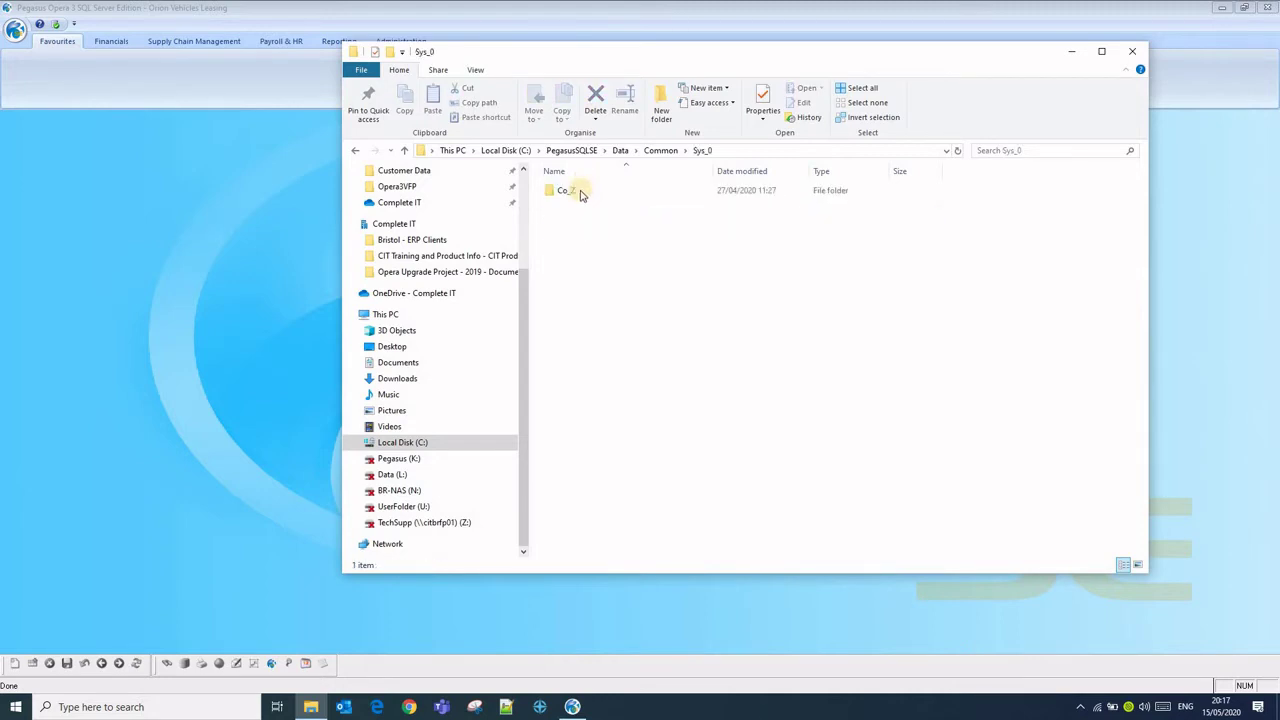
pyautogui.doubleClick(572, 191)
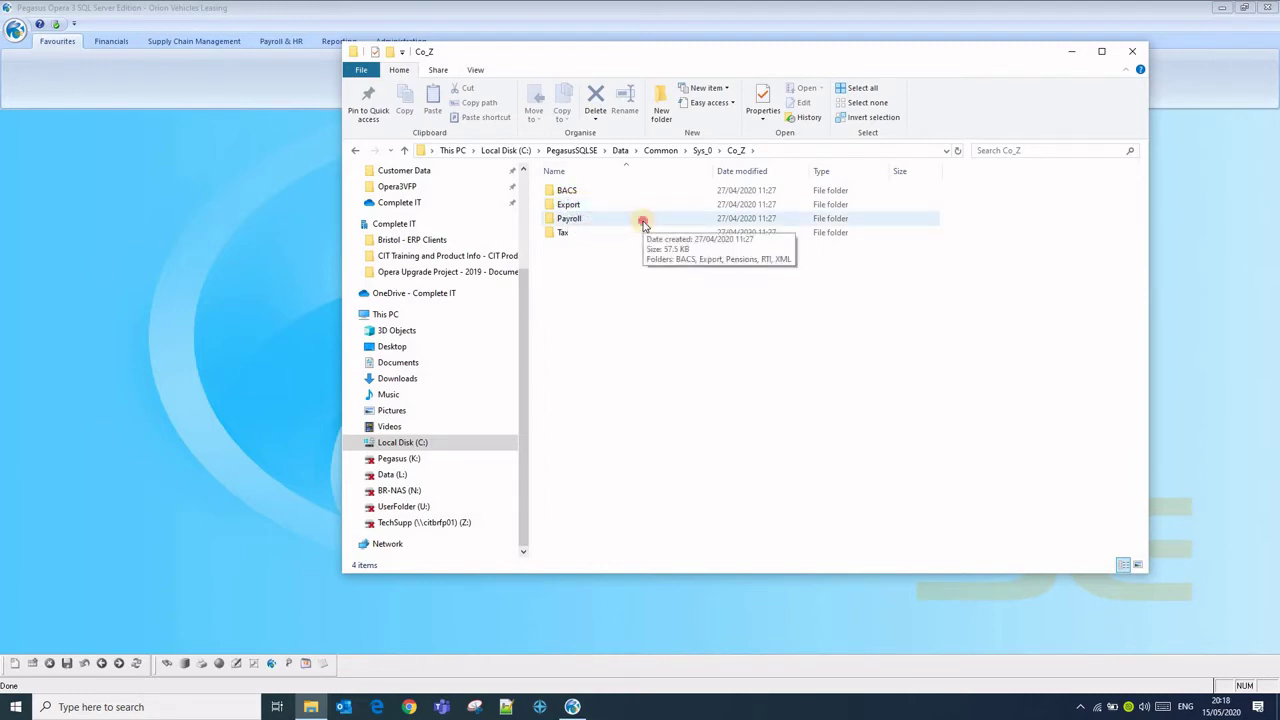
# - Look inside the Payroll, BACS and Tax folders of Co_Z, returning to Co_Z after each one
pyautogui.doubleClick(597, 216)
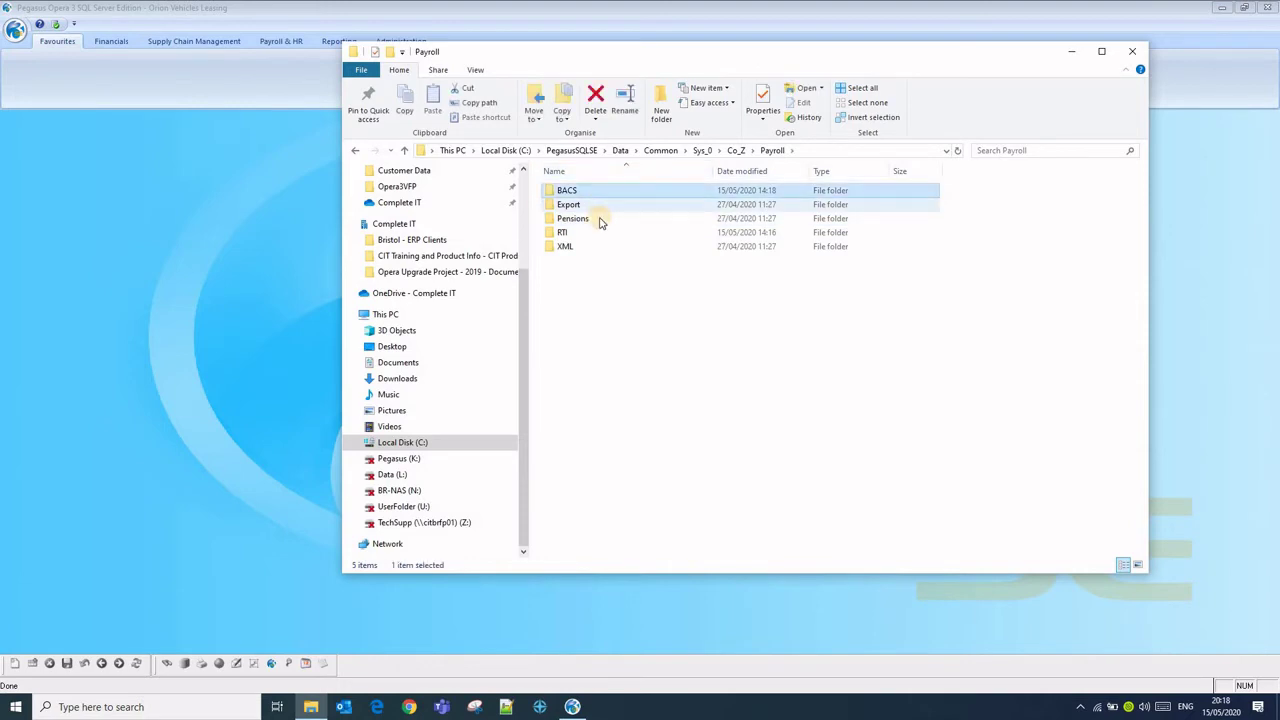
pyautogui.click(737, 151)
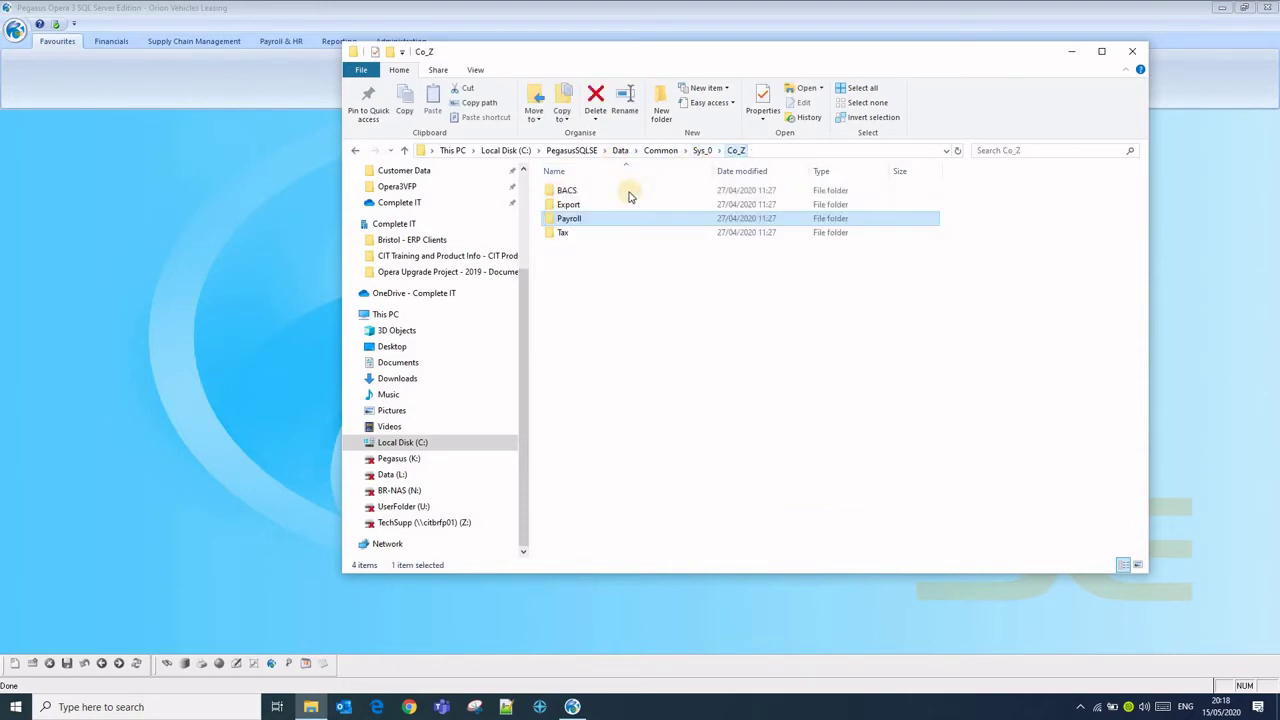
pyautogui.doubleClick(626, 190)
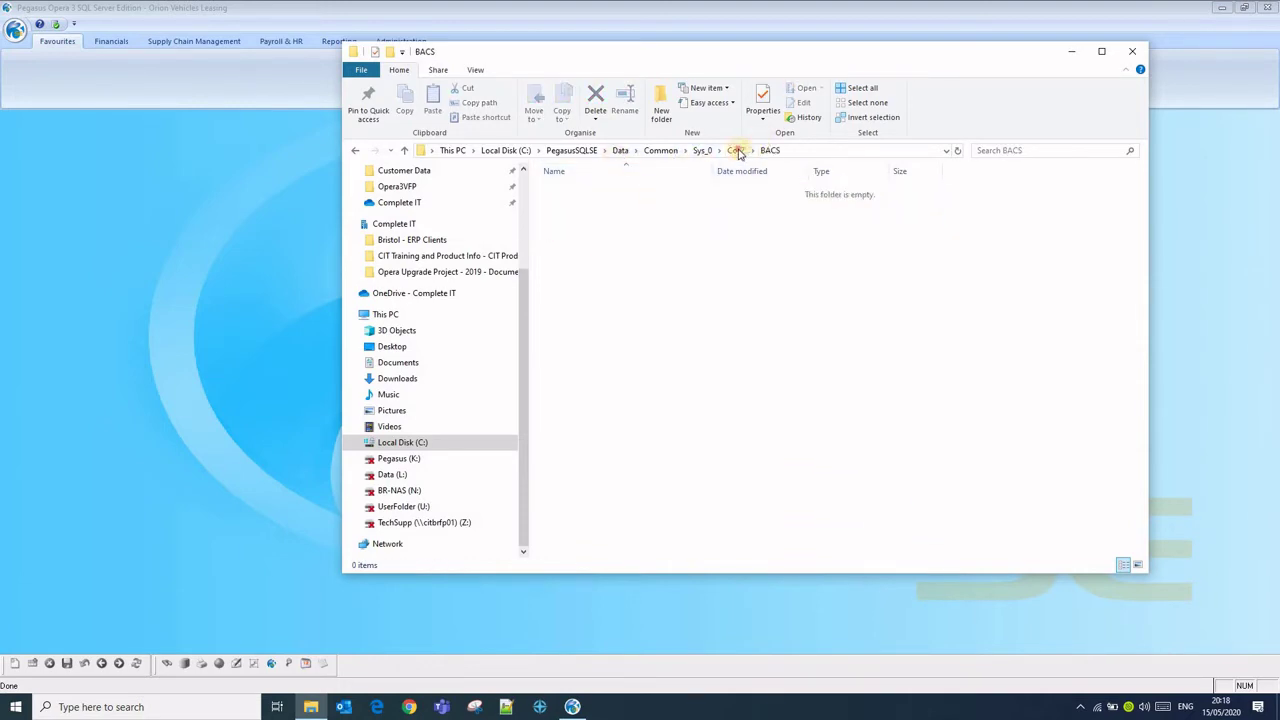
pyautogui.click(737, 150)
pyautogui.doubleClick(640, 236)
pyautogui.click(738, 151)
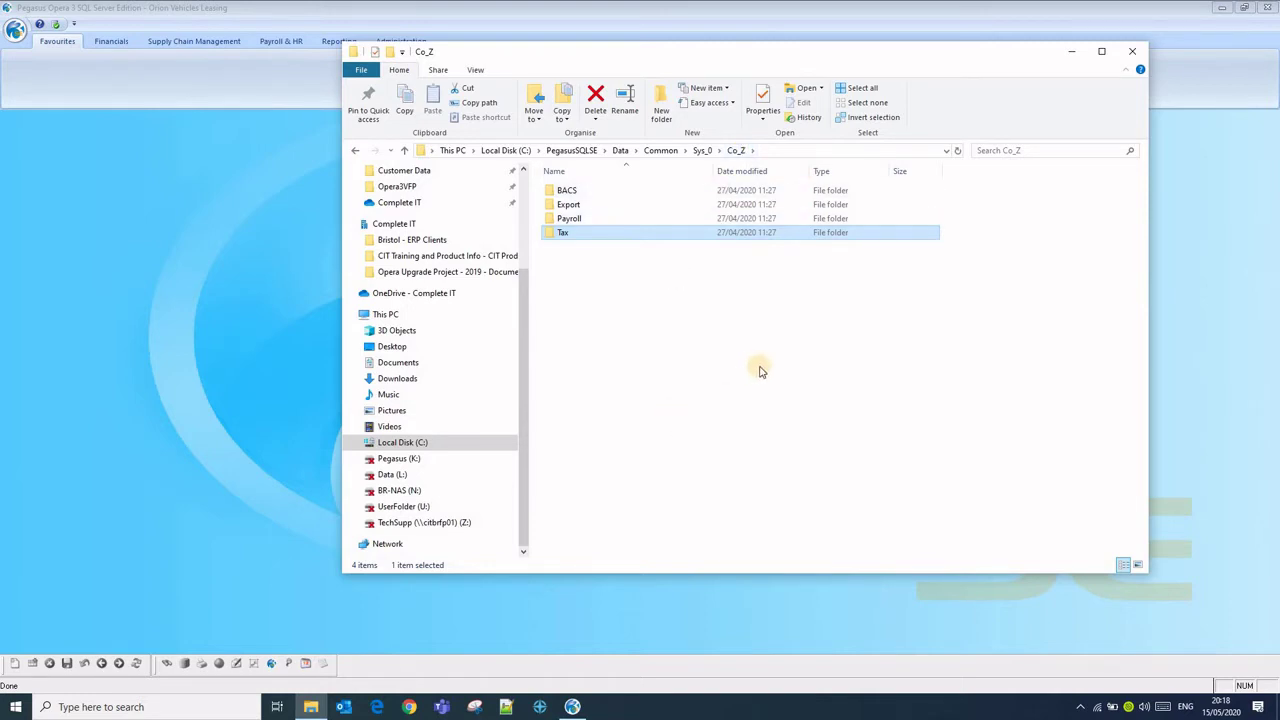
# - Switch back to Pegasus Opera 3 and run the sales ledger Debtors Report as far as its publishing options
pyautogui.click(1071, 51)
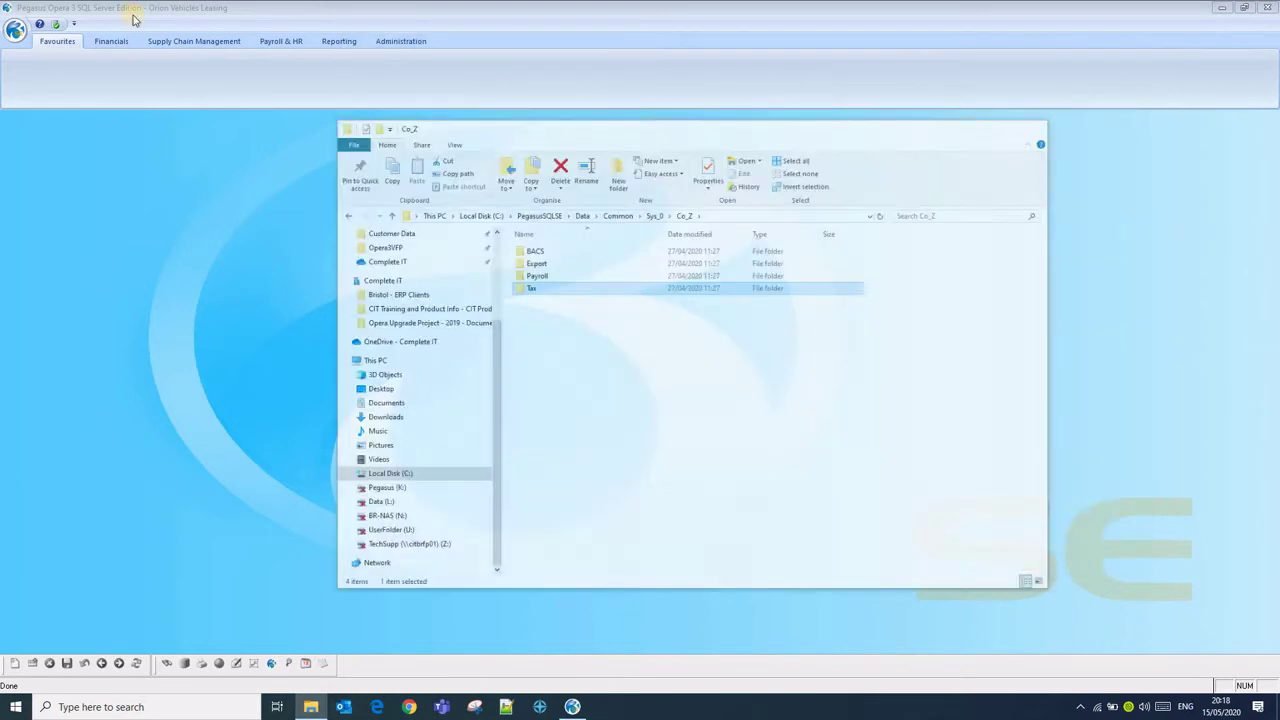
pyautogui.click(111, 41)
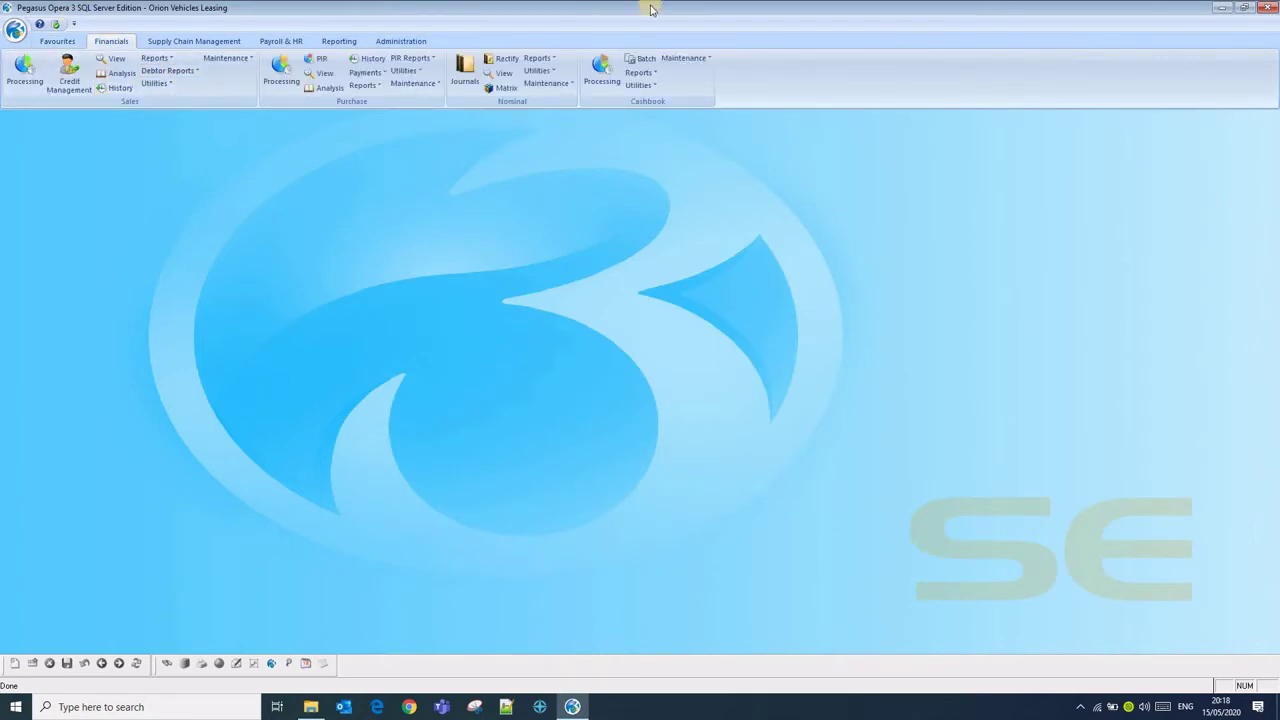
pyautogui.click(168, 70)
pyautogui.click(176, 100)
pyautogui.click(677, 430)
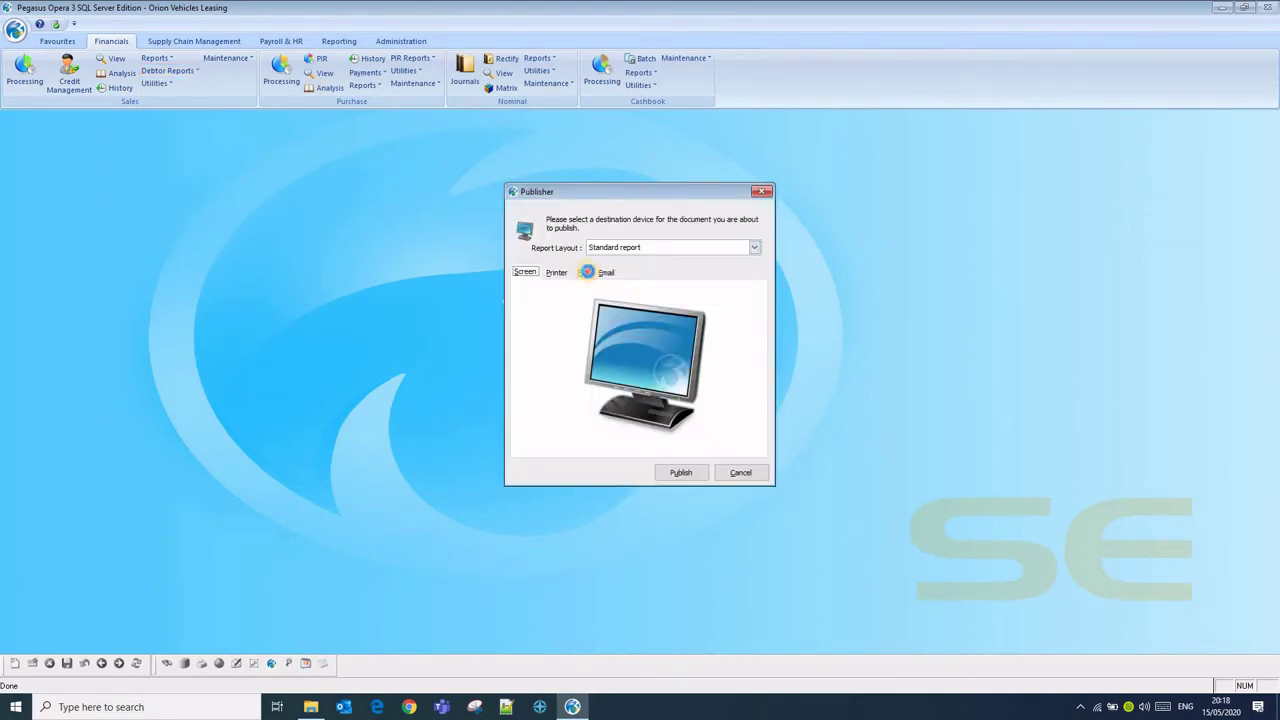
# - Choose file output for the PDF report, with the file name DEBTORS REPORT and the description Debtors Report
pyautogui.click(584, 272)
pyautogui.click(600, 362)
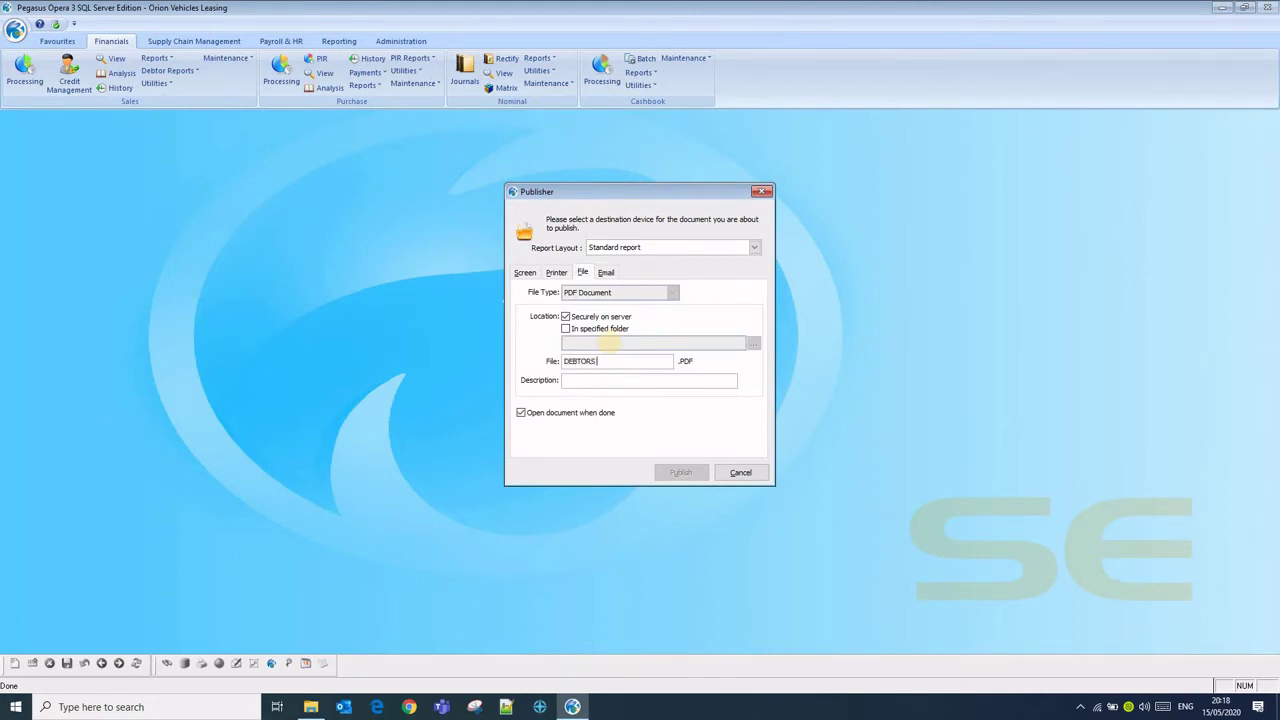
pyautogui.write('Debto')
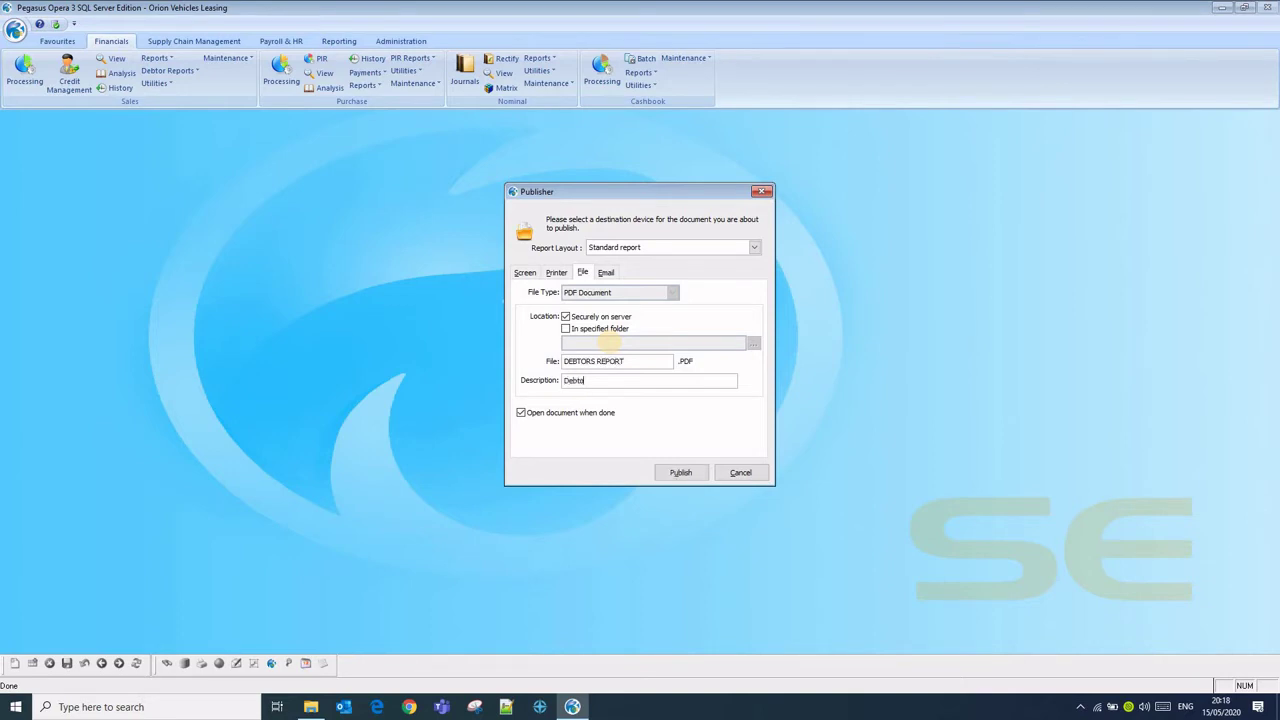
pyautogui.write('rs Report')
# - Keep only the secure server location, turn off opening the document when done, and try to publish the report
pyautogui.click(603, 334)
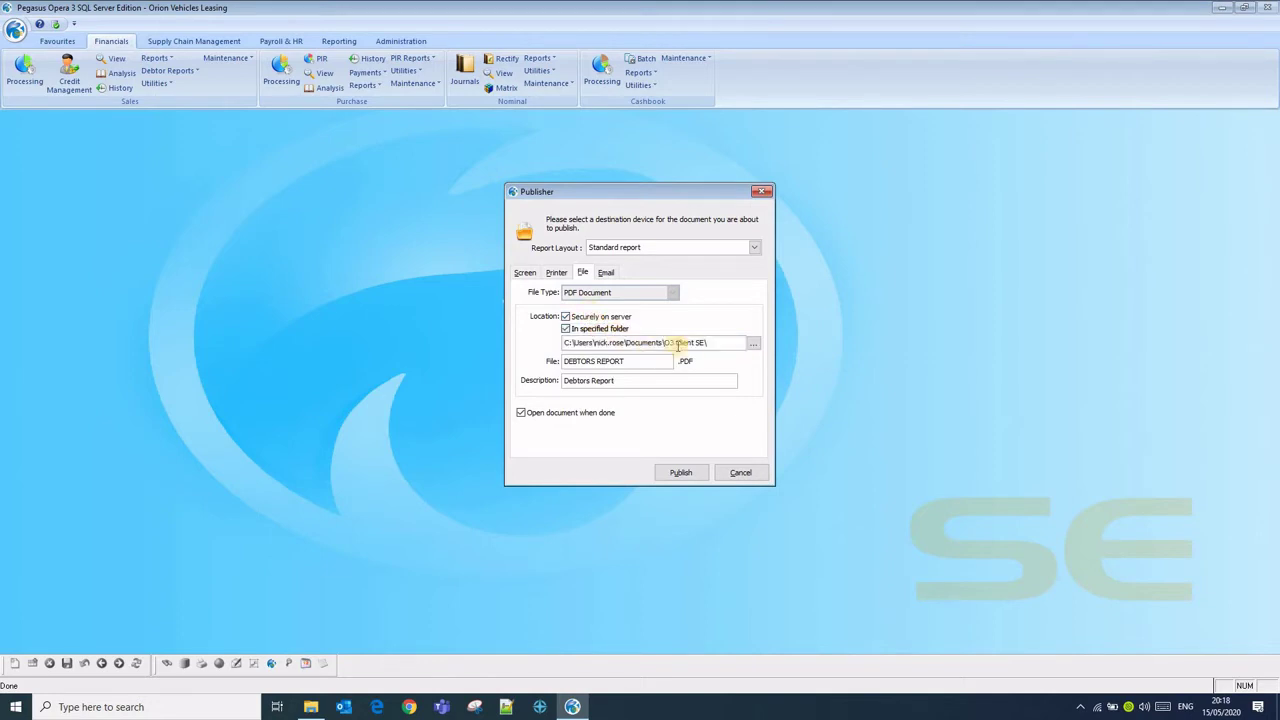
pyautogui.click(601, 330)
pyautogui.click(581, 418)
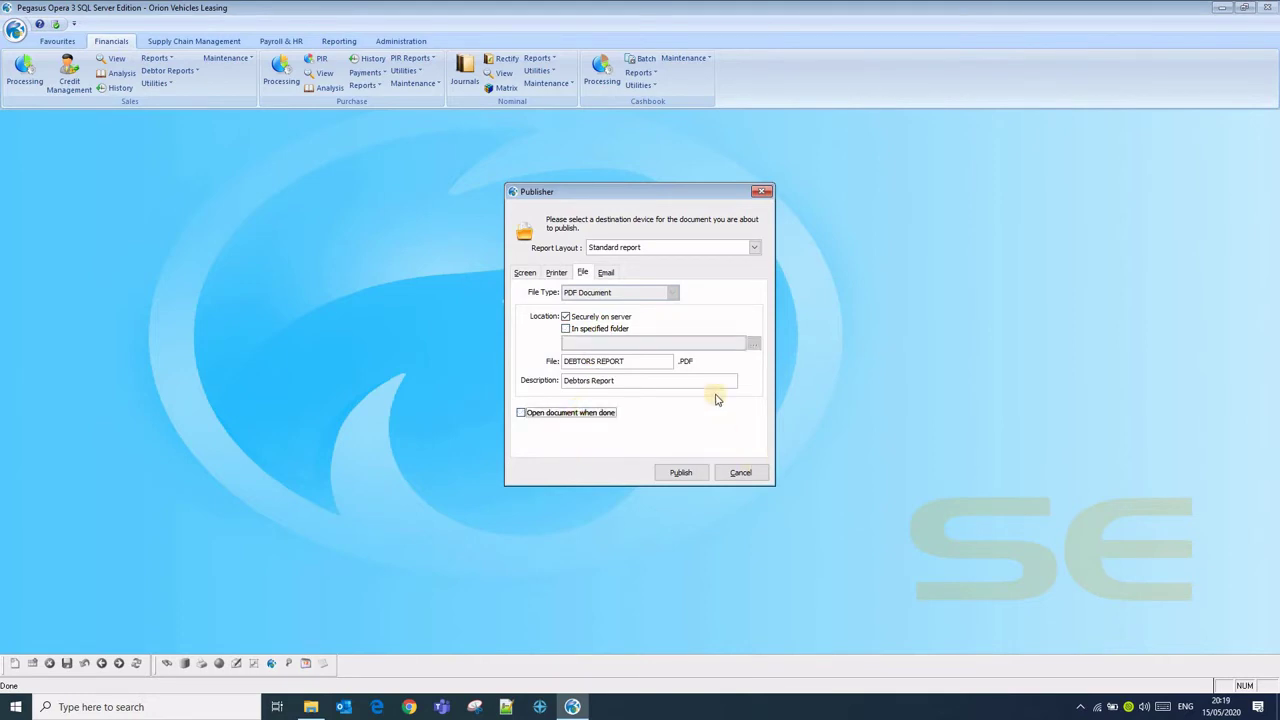
pyautogui.click(688, 473)
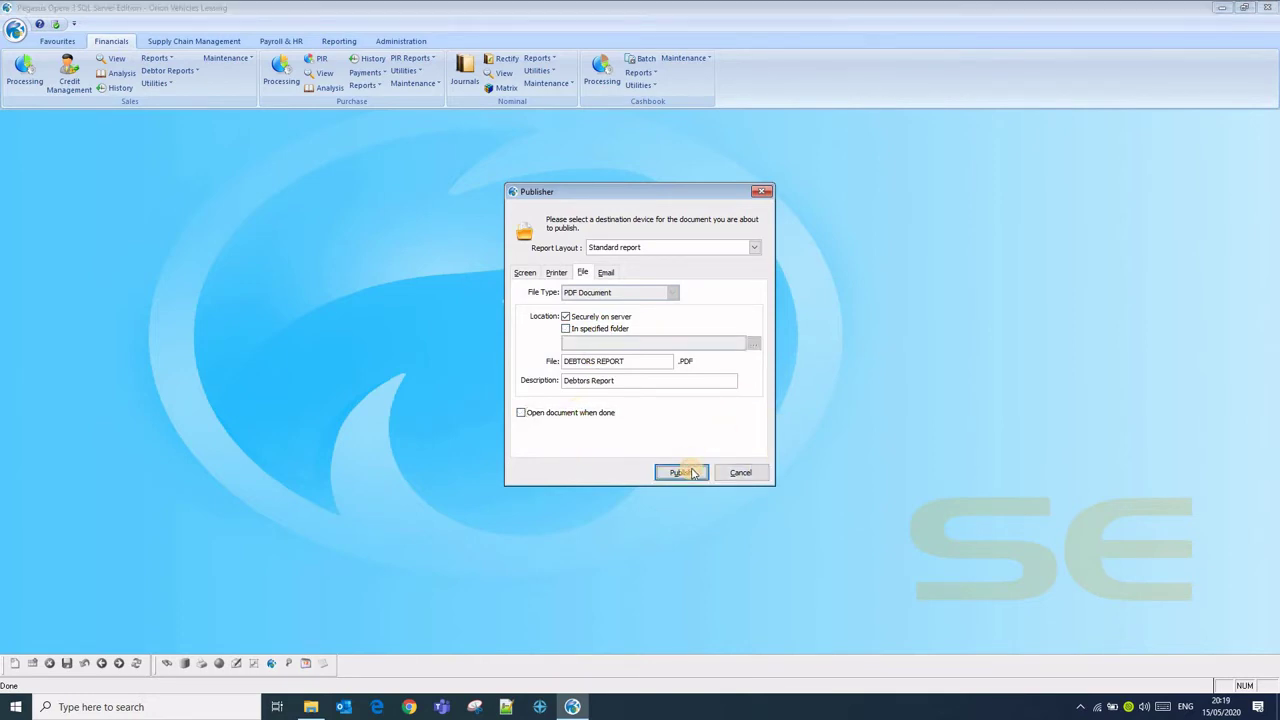
pyautogui.click(740, 398)
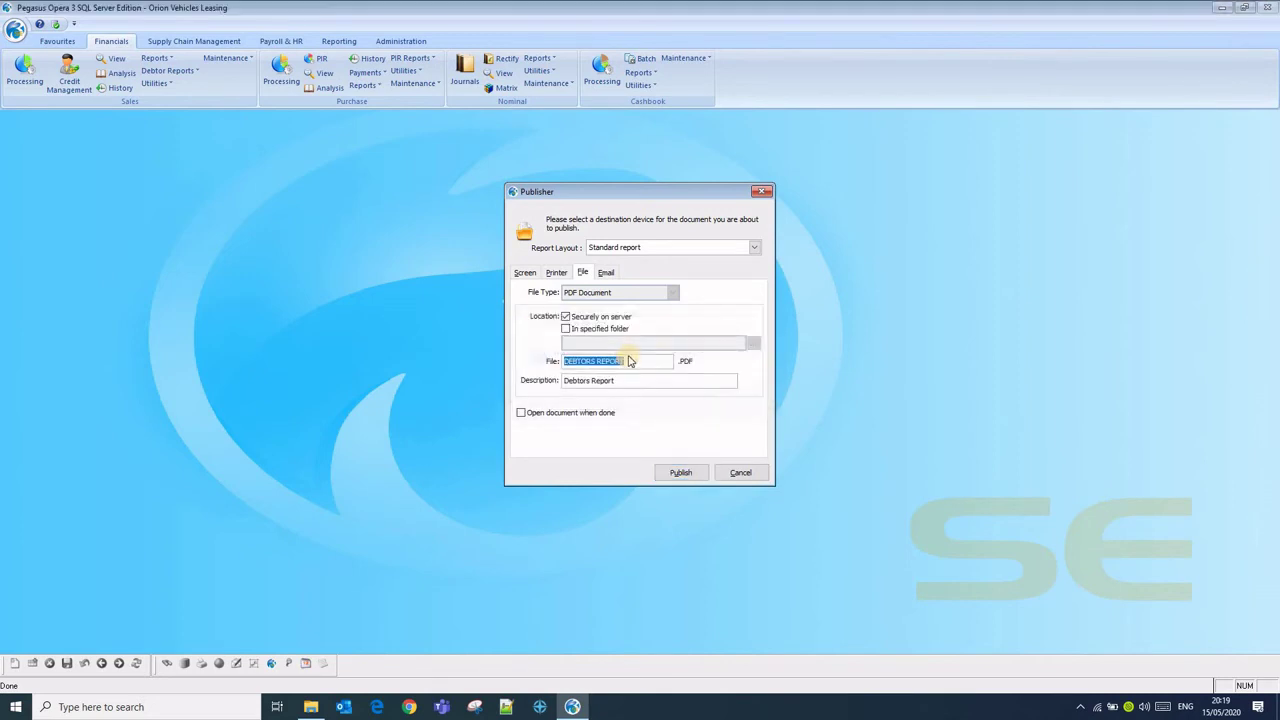
# - Append 2 to the name of the debtors report PDF and publish it securely on the server
pyautogui.press('End')
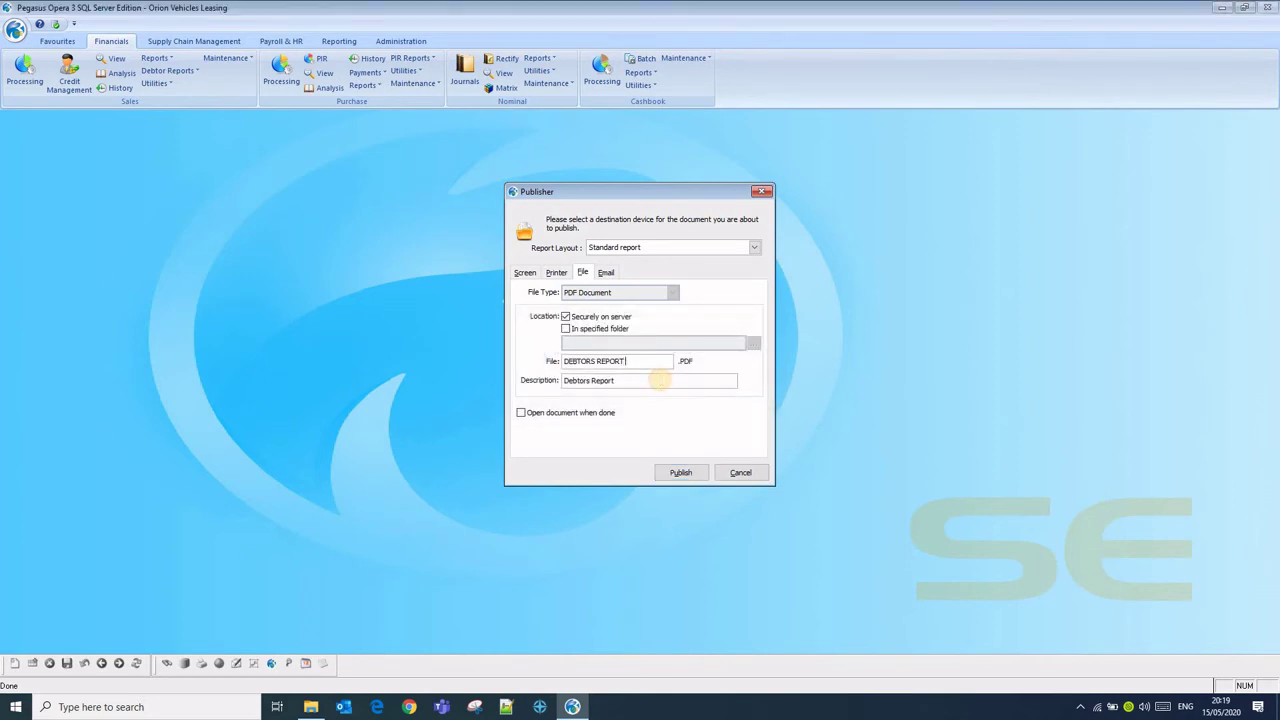
pyautogui.write('2')
pyautogui.click(680, 472)
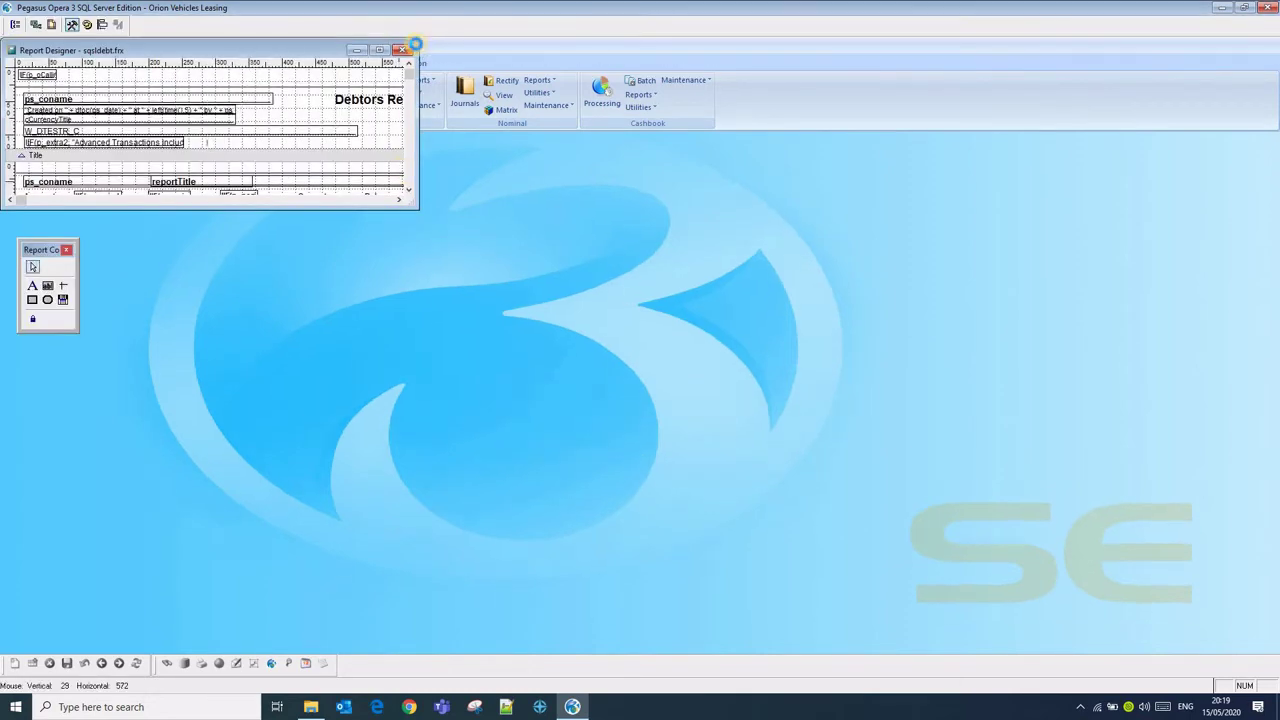
pyautogui.click(382, 51)
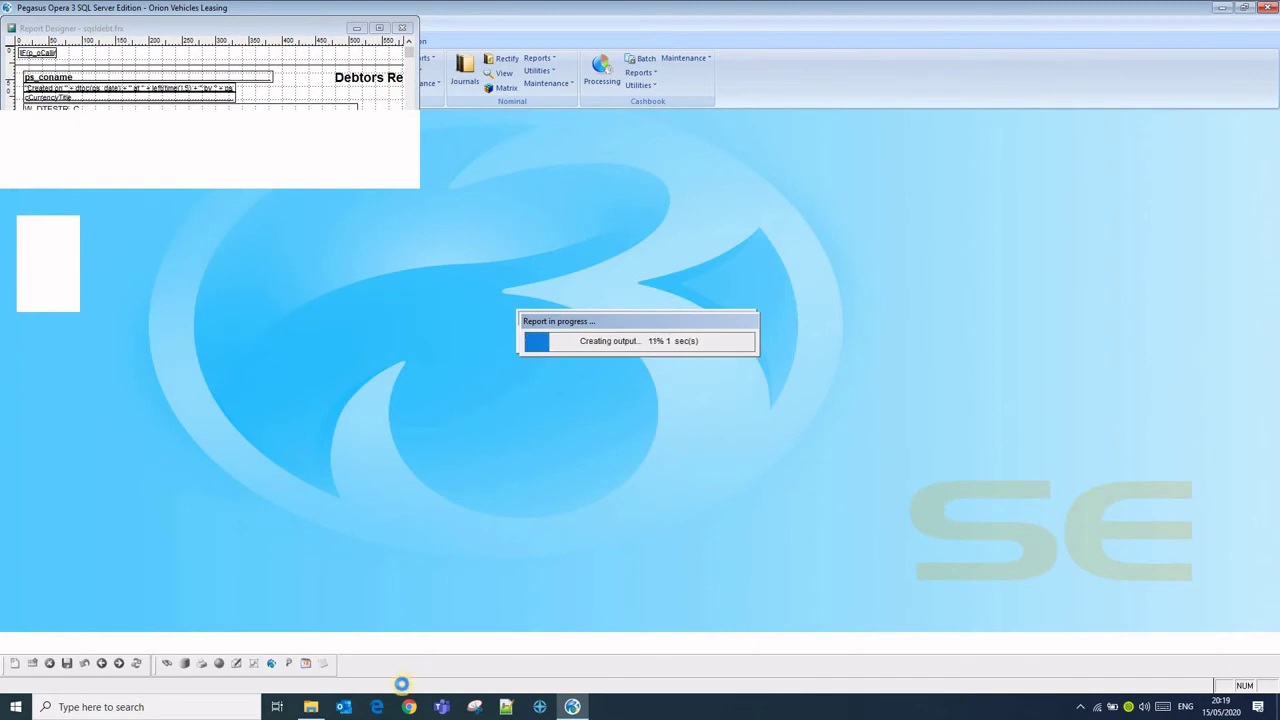
# - Switch to File Explorer and locate DEBTORS REPORT 2.PDF in Data\Repository\Sys_0\Co_Z\PDF\Spool
pyautogui.click(314, 708)
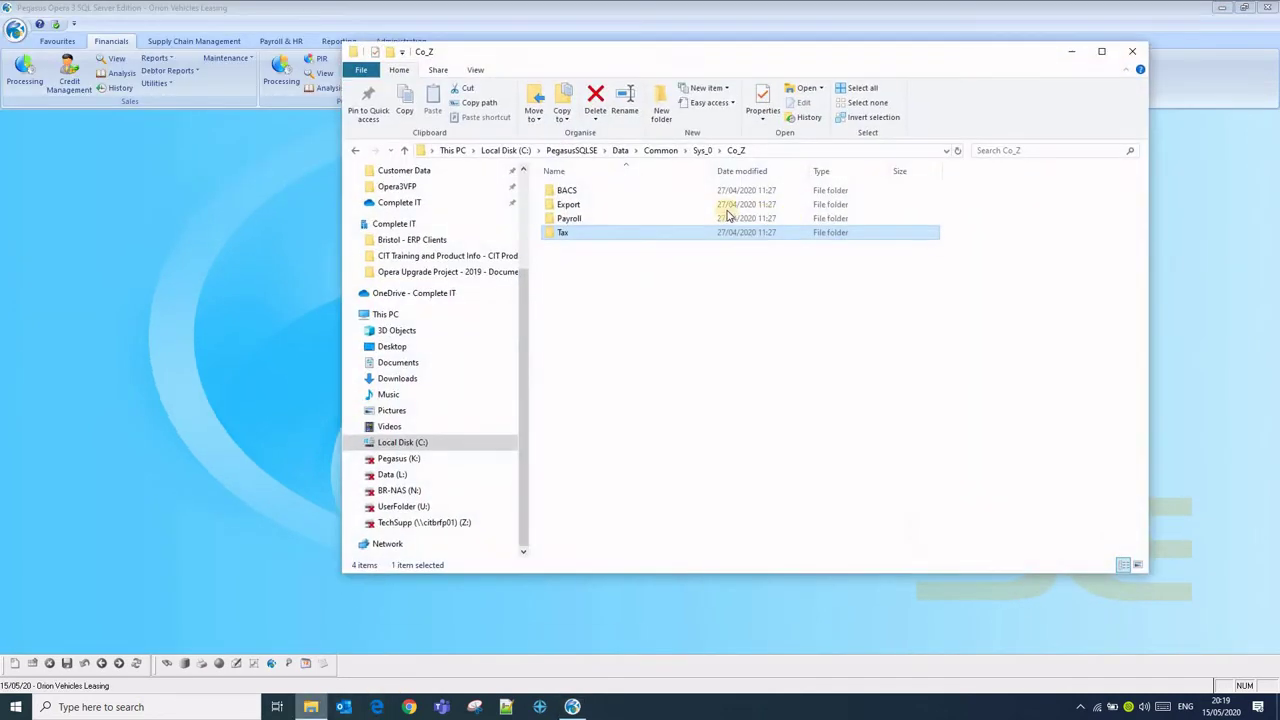
pyautogui.click(571, 150)
pyautogui.doubleClick(565, 191)
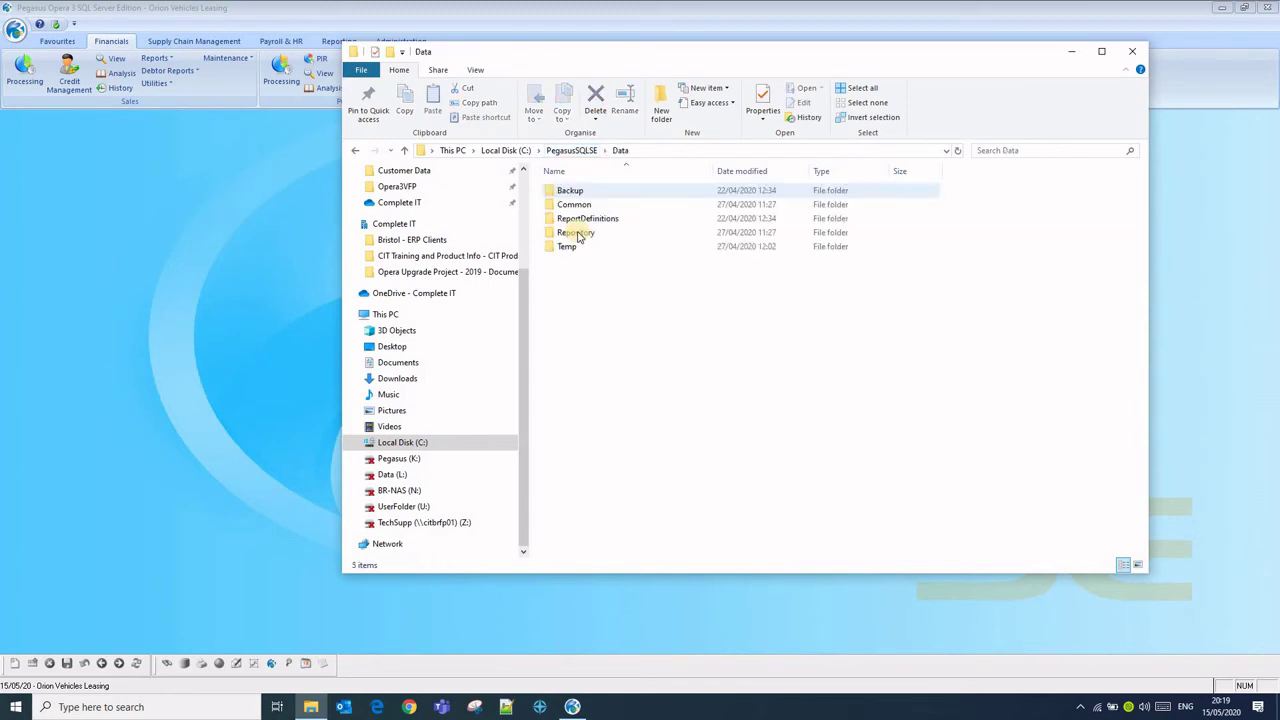
pyautogui.doubleClick(578, 232)
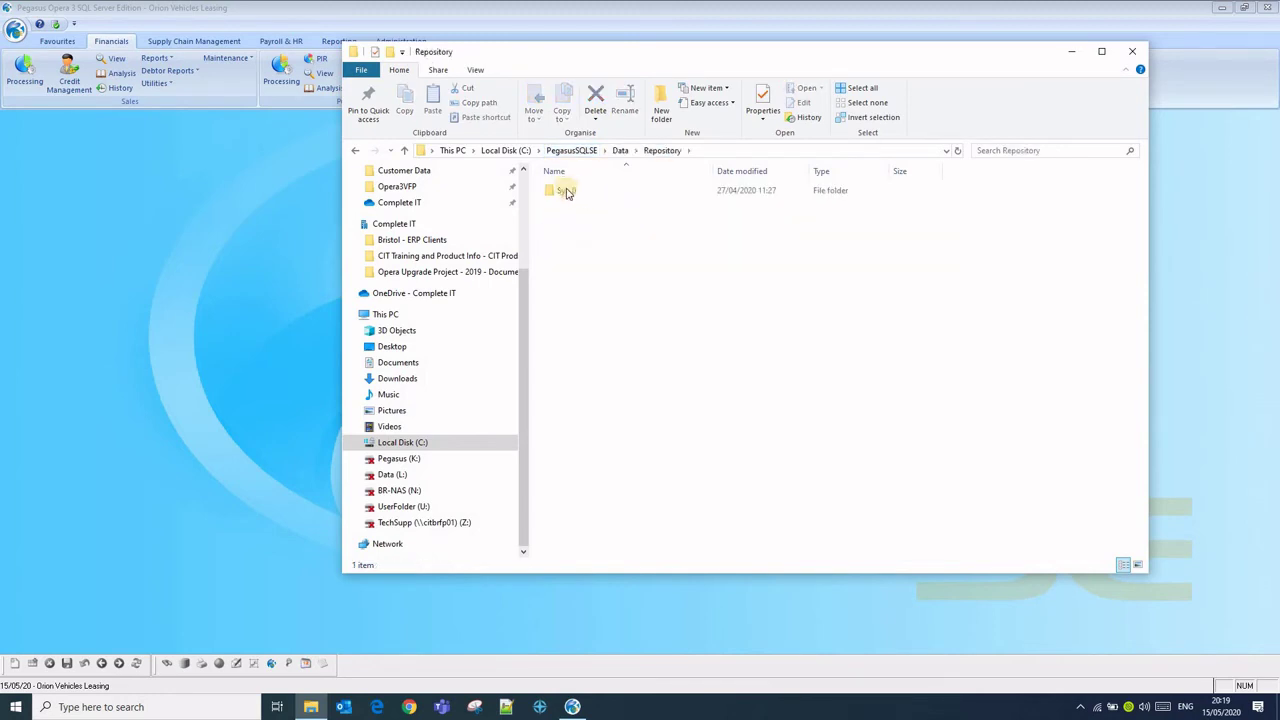
pyautogui.doubleClick(567, 192)
pyautogui.doubleClick(586, 192)
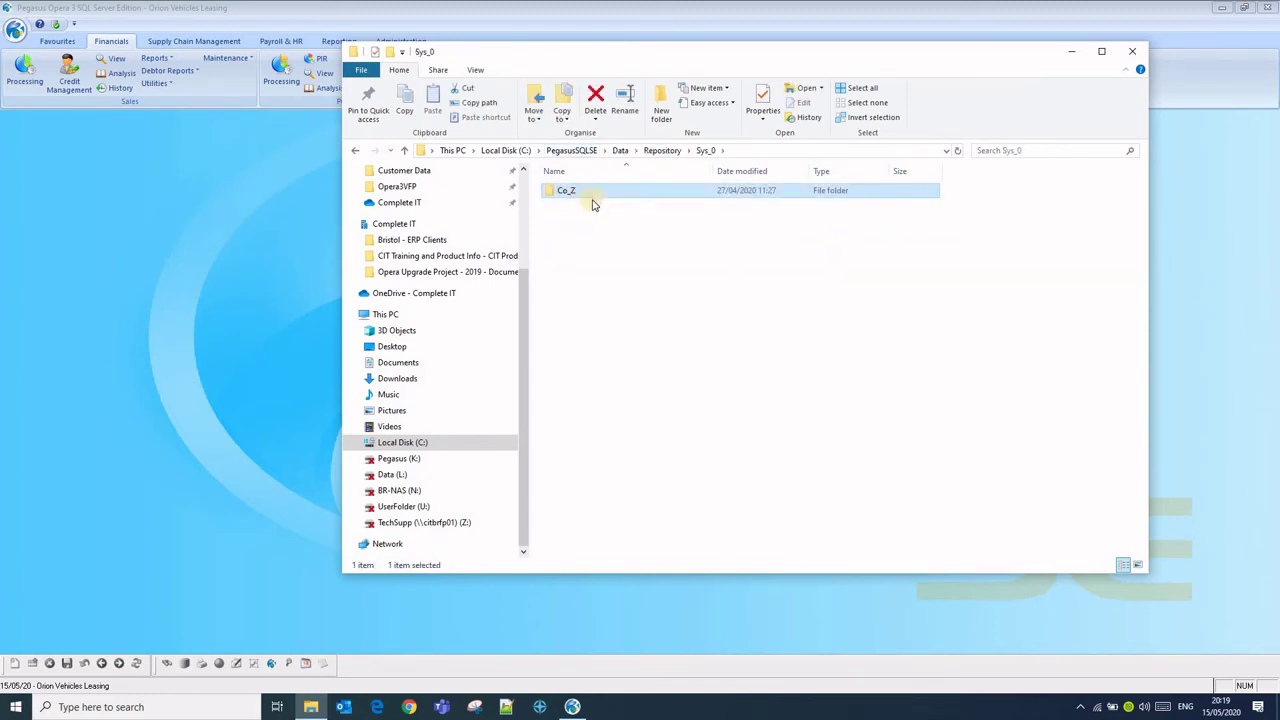
pyautogui.doubleClick(584, 191)
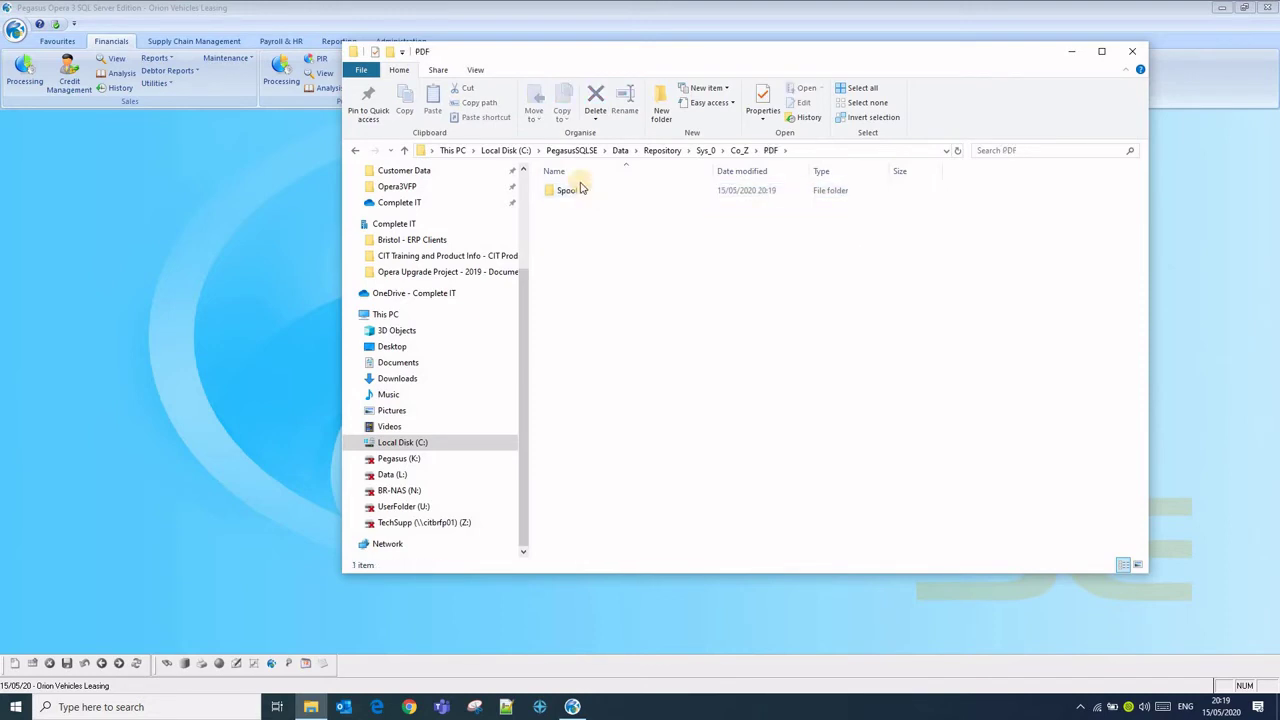
pyautogui.doubleClick(582, 192)
pyautogui.click(622, 205)
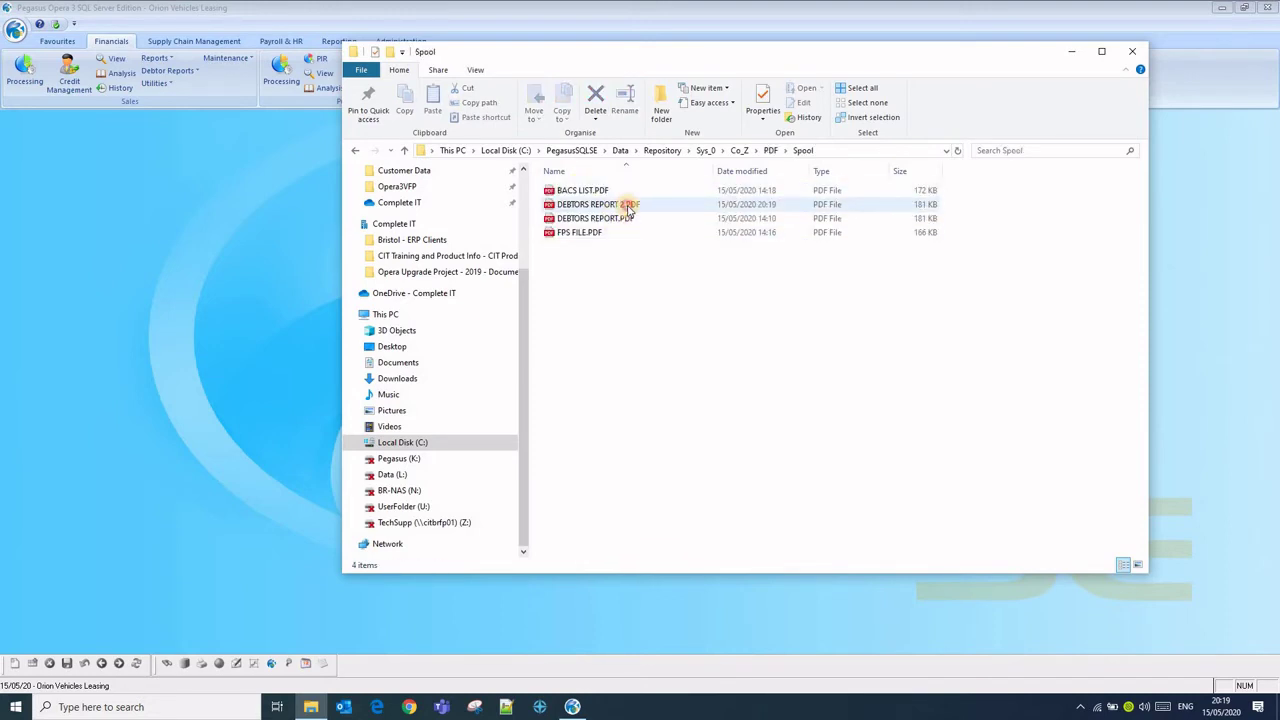
pyautogui.moveTo(623, 208); pyautogui.dragTo(686, 190)
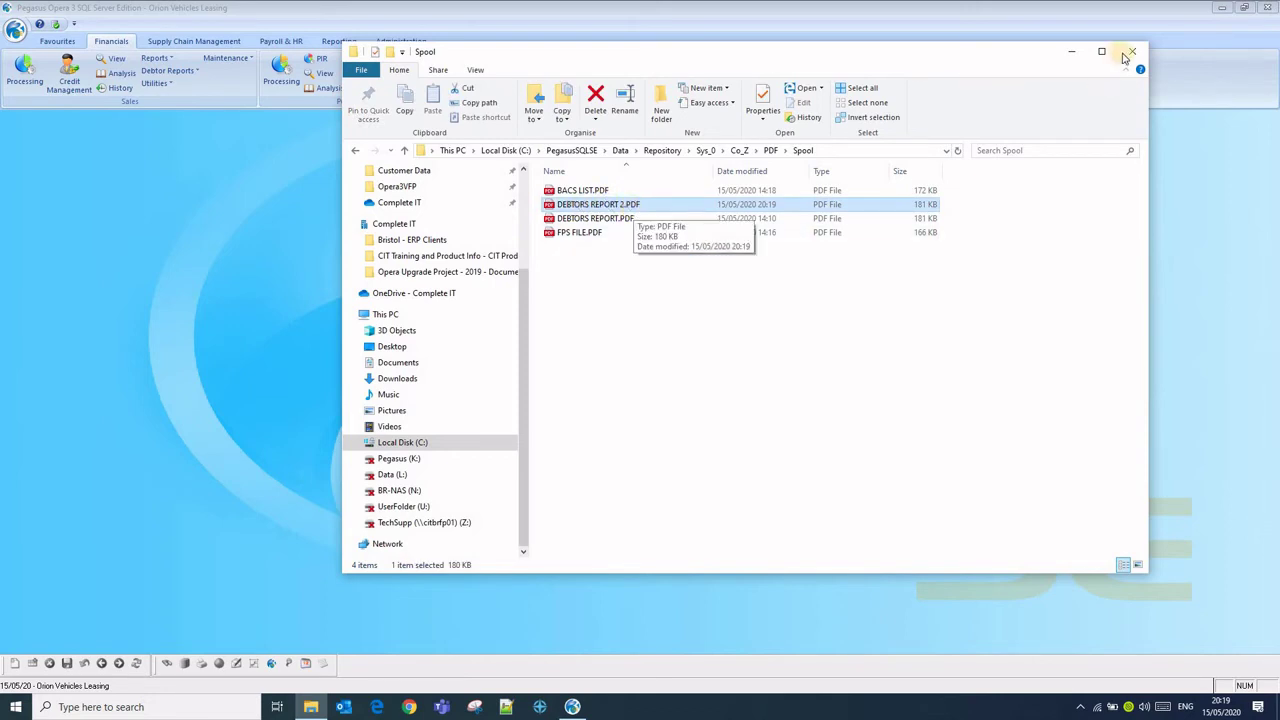
# - Return to Pegasus Opera 3 and run the sales ledger Debtors Report with its default selections as far as the publishing options
pyautogui.click(1069, 53)
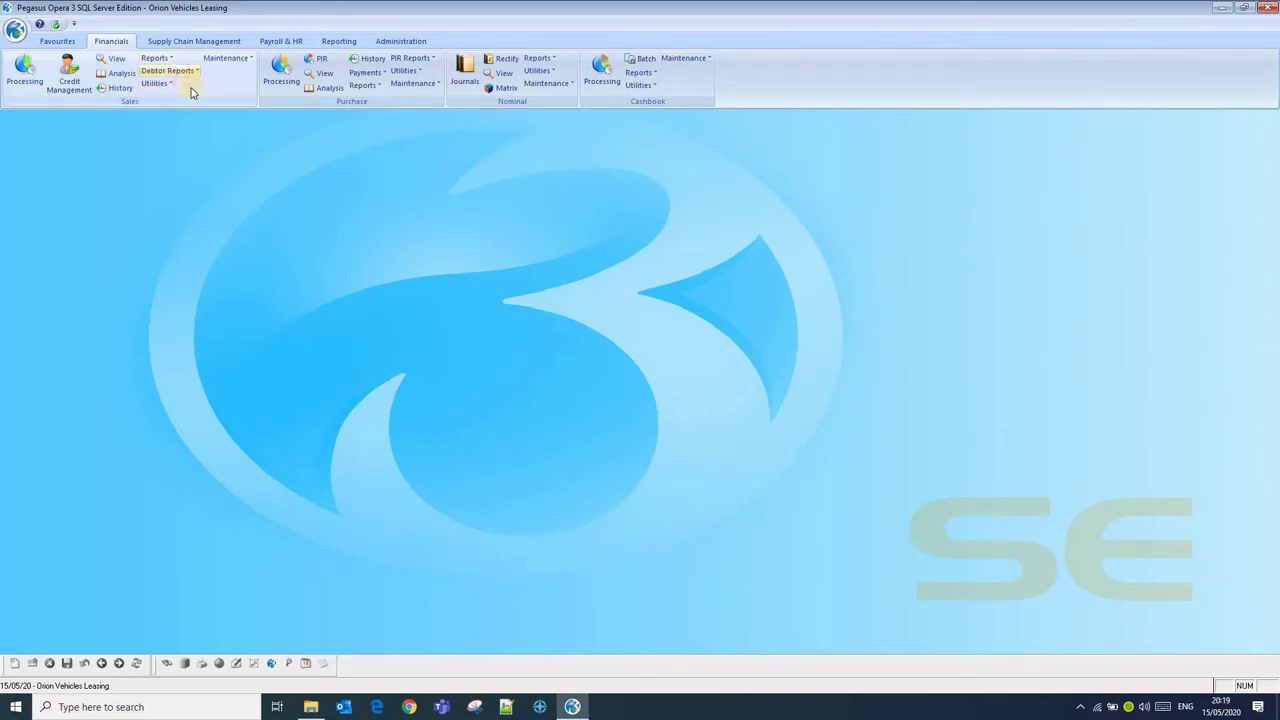
pyautogui.click(180, 71)
pyautogui.click(200, 96)
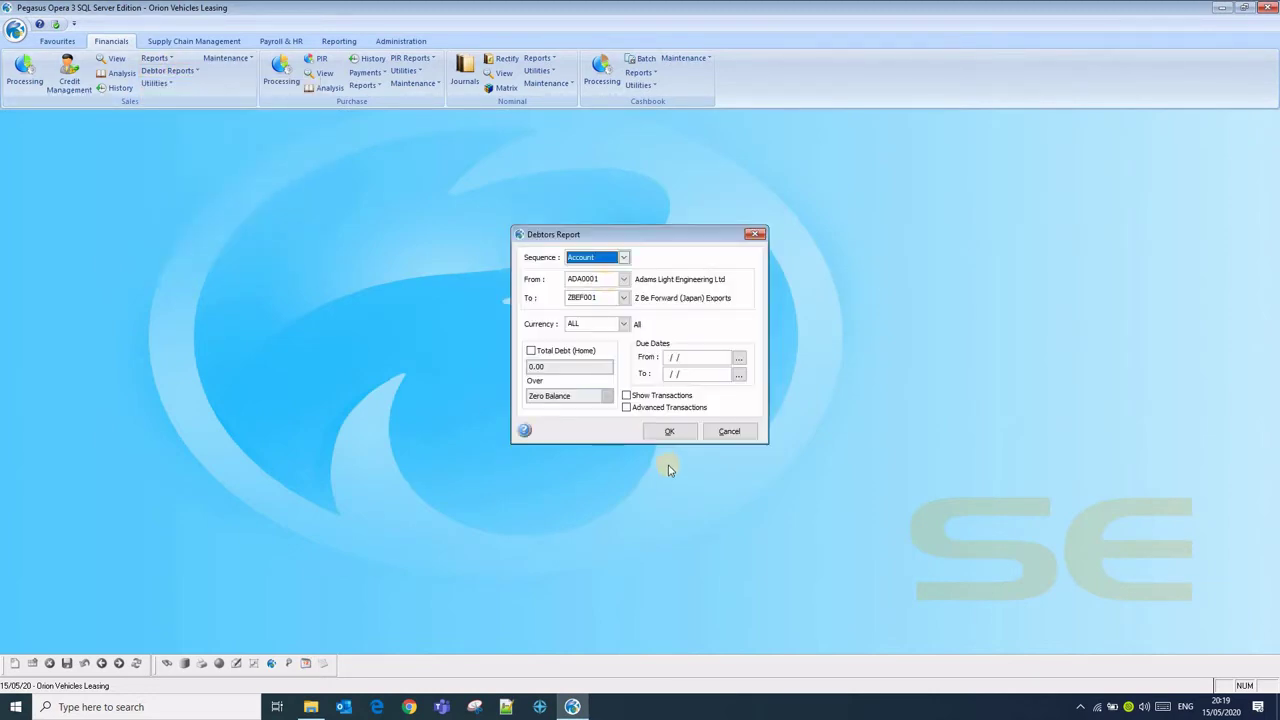
pyautogui.click(669, 431)
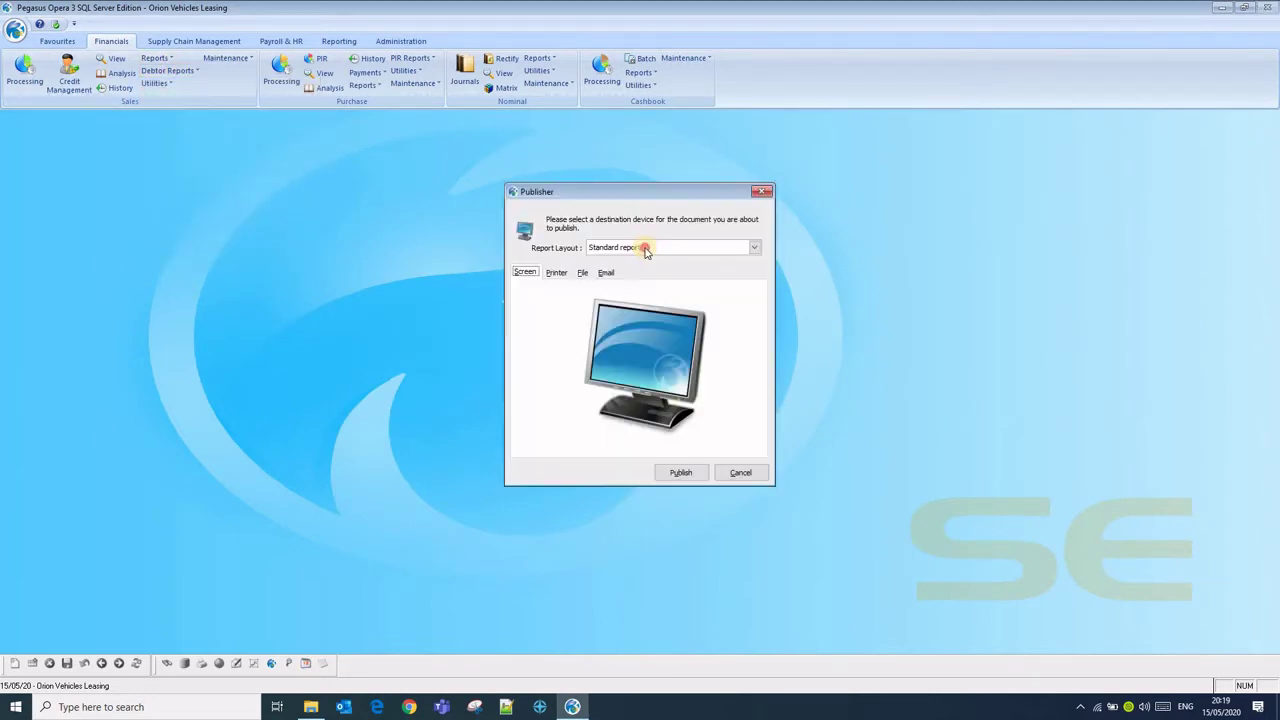
# - Publish the Excel Report - Without Transactions layout securely on the server as DEBTORS REP XLS with the description Excel Debtors
pyautogui.click(645, 248)
pyautogui.click(634, 270)
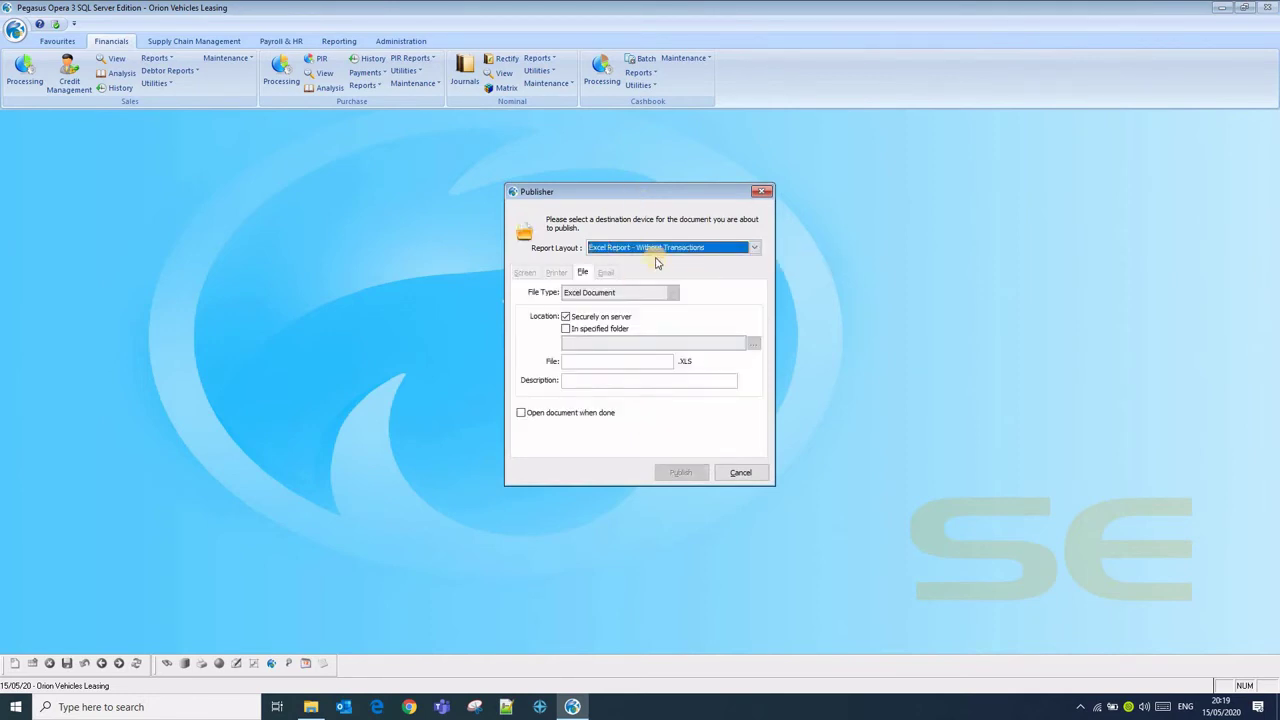
pyautogui.click(584, 361)
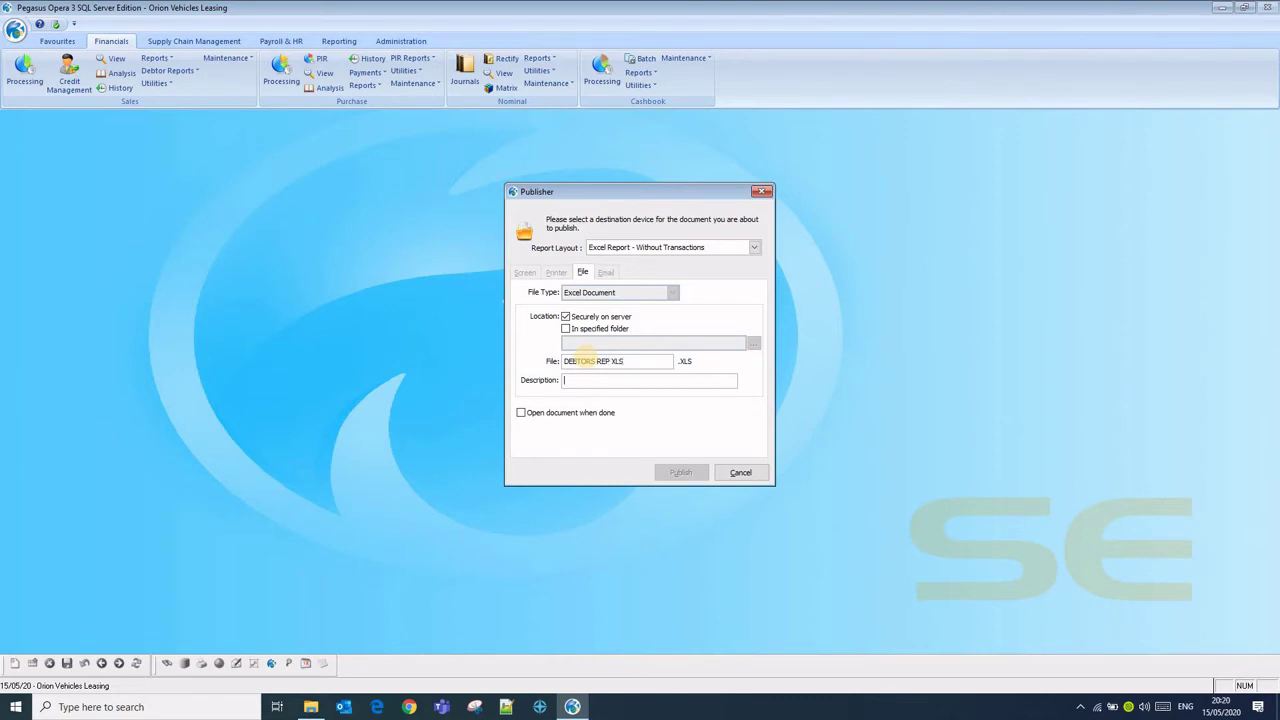
pyautogui.write('Excel Debtors')
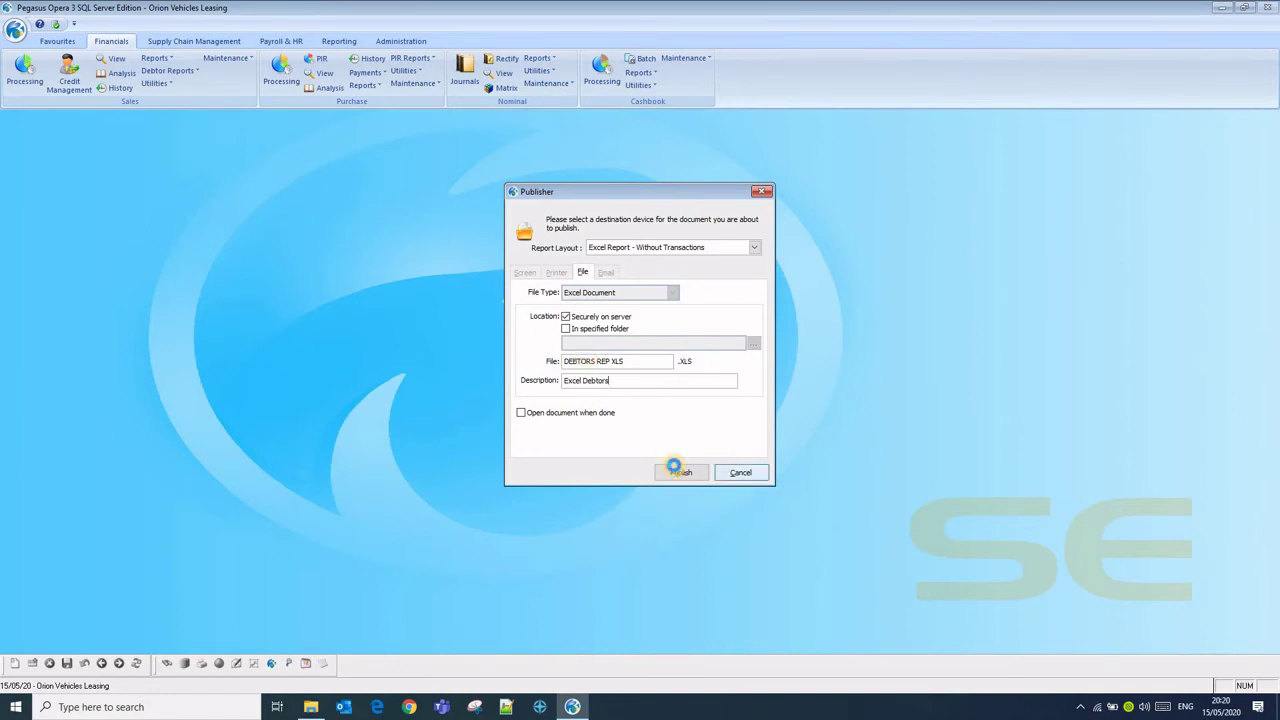
pyautogui.click(678, 470)
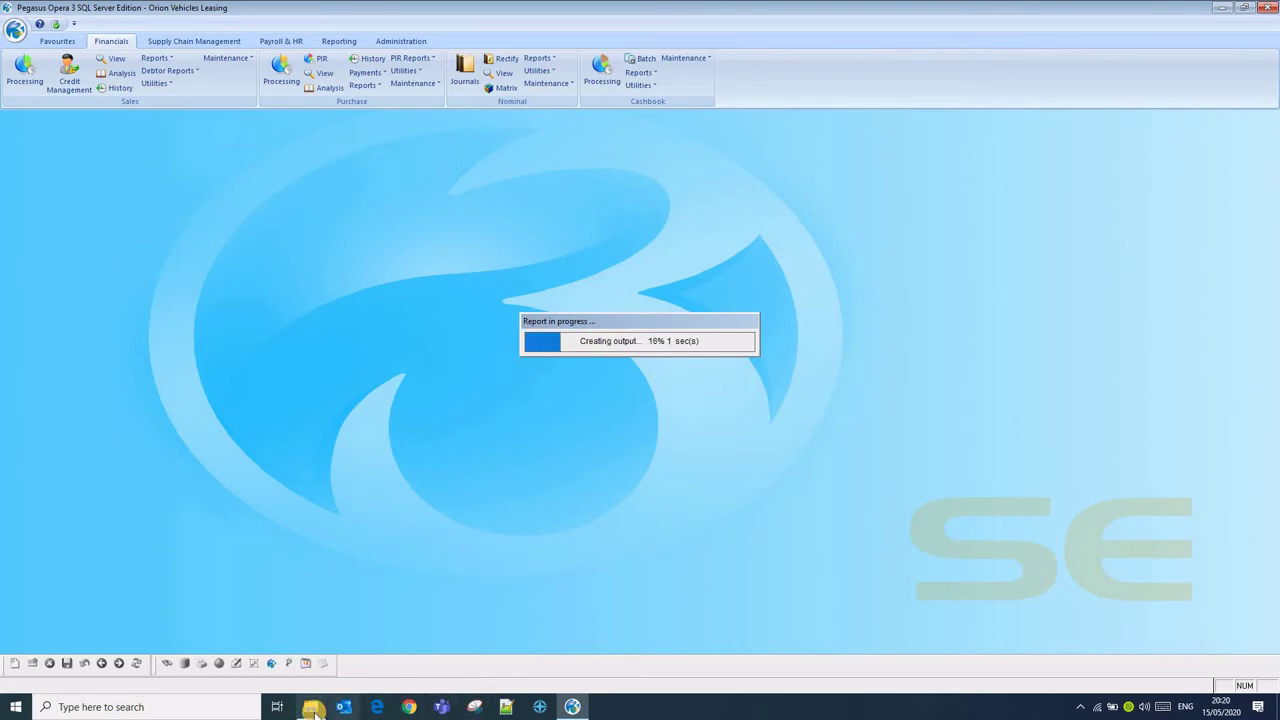
# - Switch to File Explorer and open DEBTORS REP XLS.XLS from the Spool folder under the Co_Z repository's XLS folder
pyautogui.moveTo(313, 708)
pyautogui.click(313, 640)
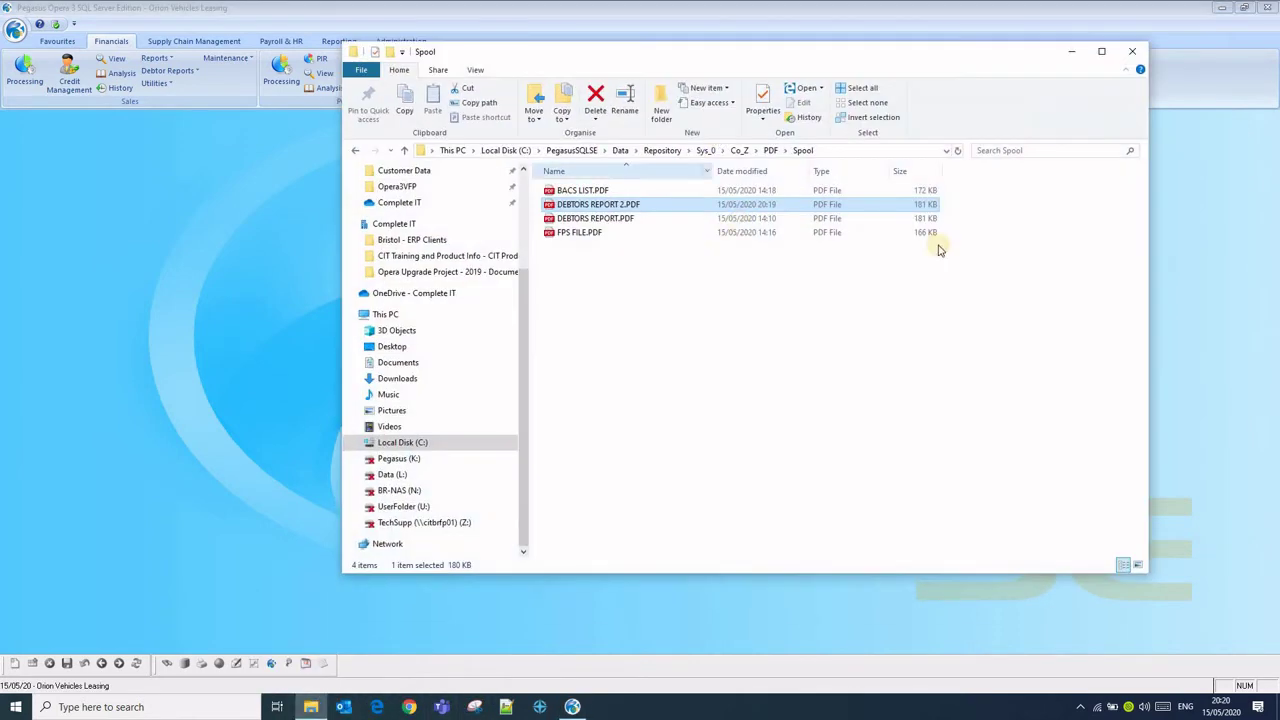
pyautogui.click(740, 152)
pyautogui.click(607, 224)
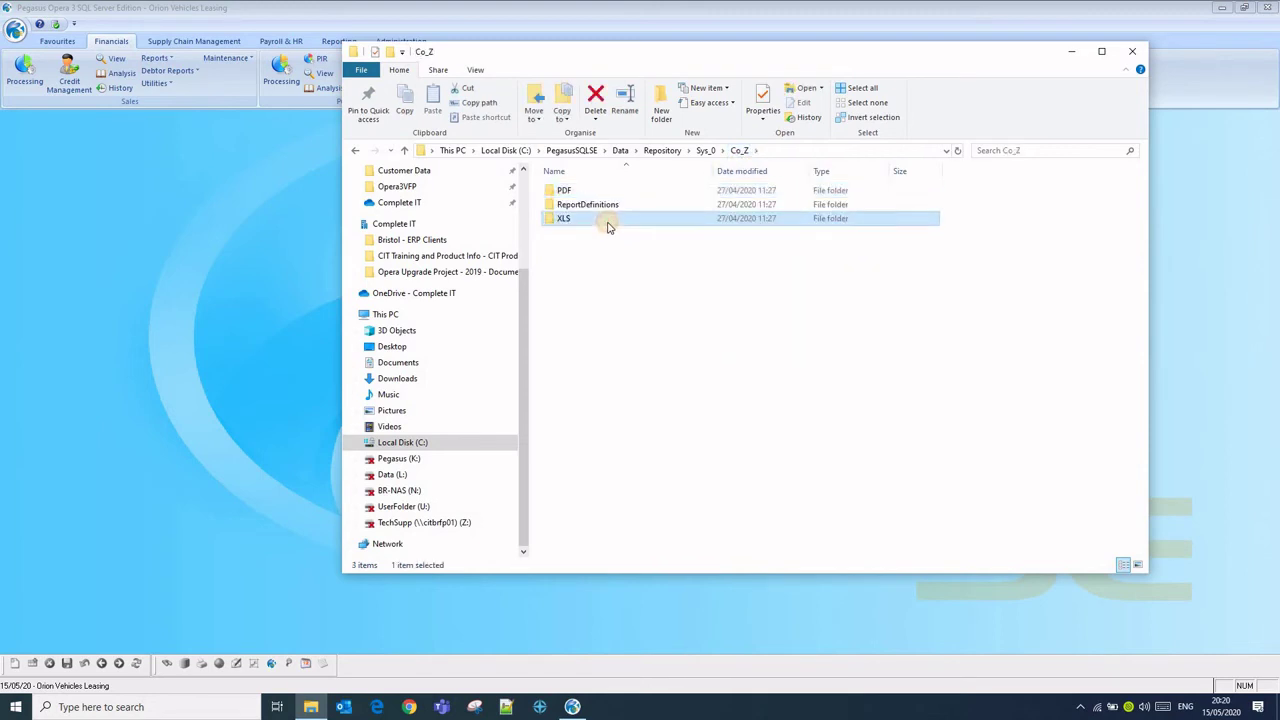
pyautogui.doubleClick(607, 220)
pyautogui.doubleClick(588, 193)
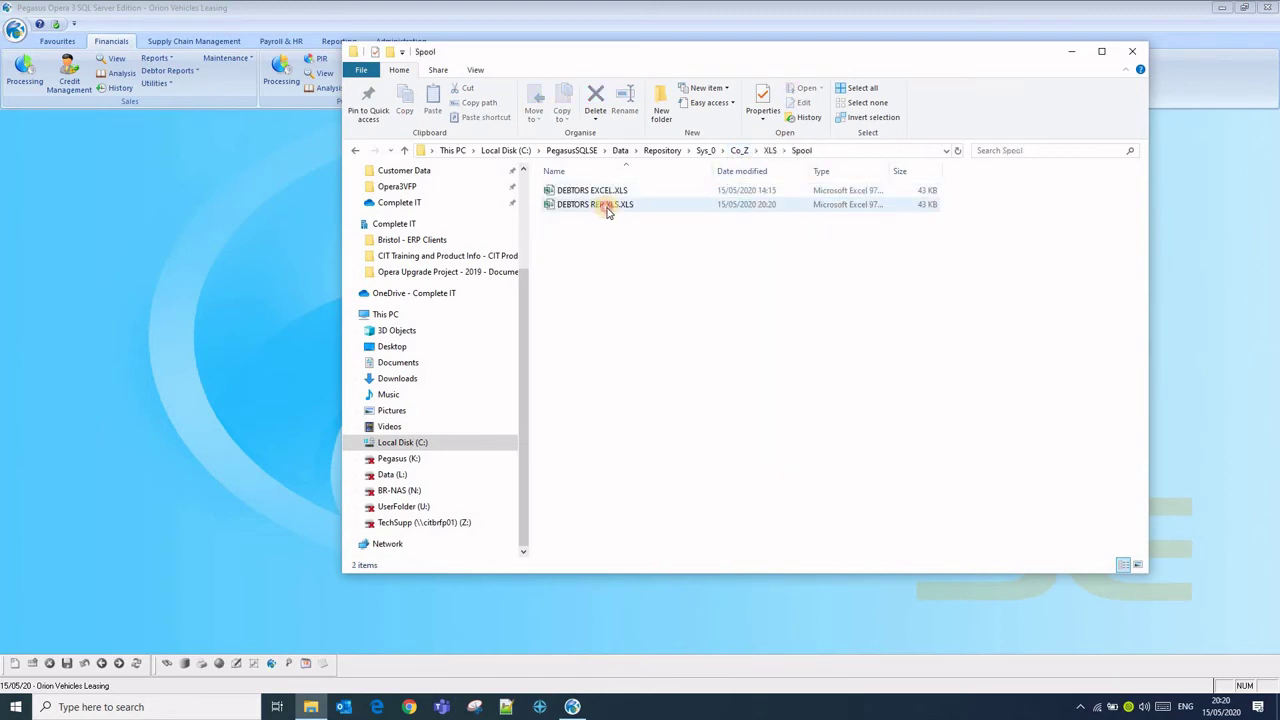
pyautogui.click(607, 207)
pyautogui.doubleClick(609, 207)
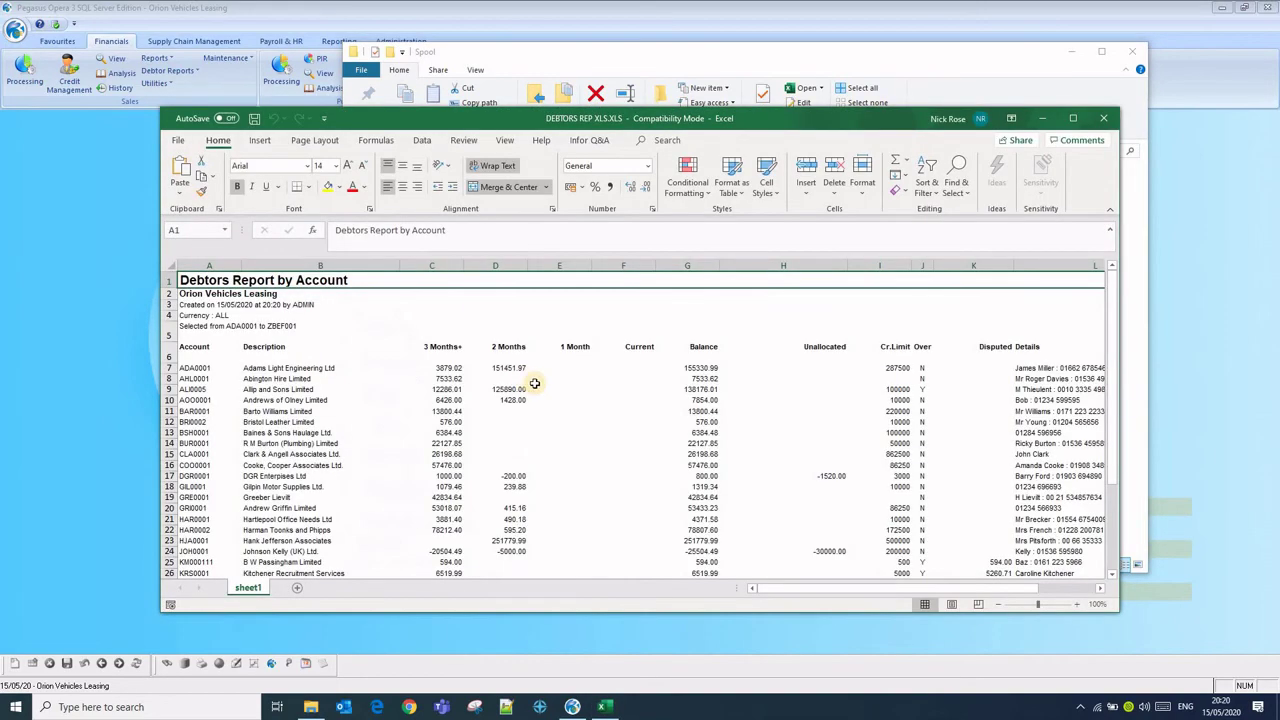
# - Look through the account rows and totals of the debtors workbook in Excel, and close it
pyautogui.scroll(-6, 535, 385)
pyautogui.scroll(-1, 536, 392)
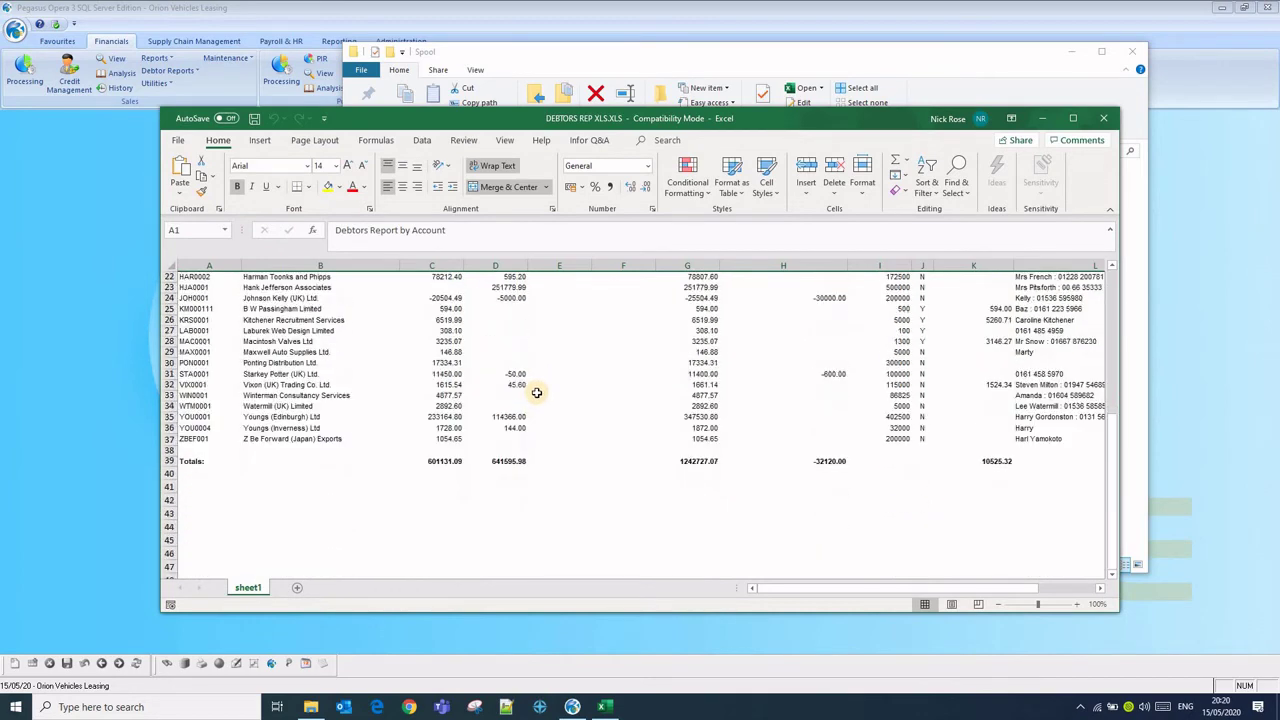
pyautogui.scroll(2, 536, 395)
pyautogui.scroll(5, 571, 426)
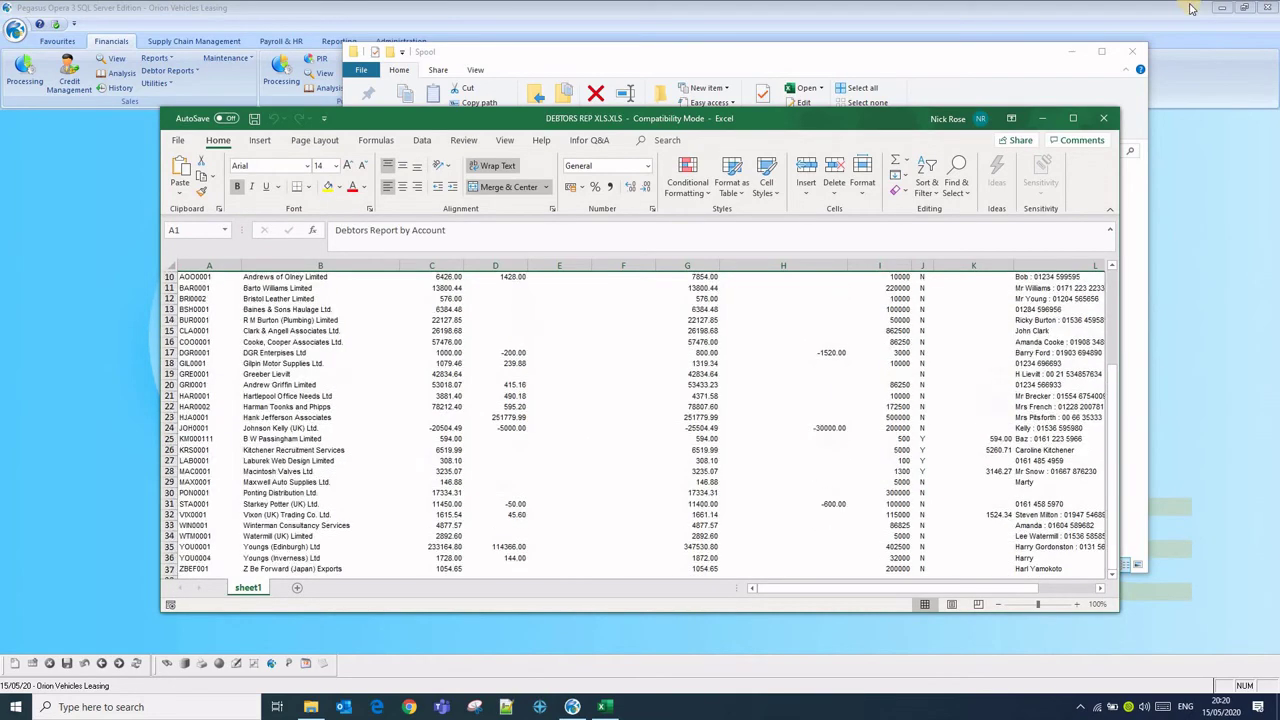
pyautogui.click(1103, 118)
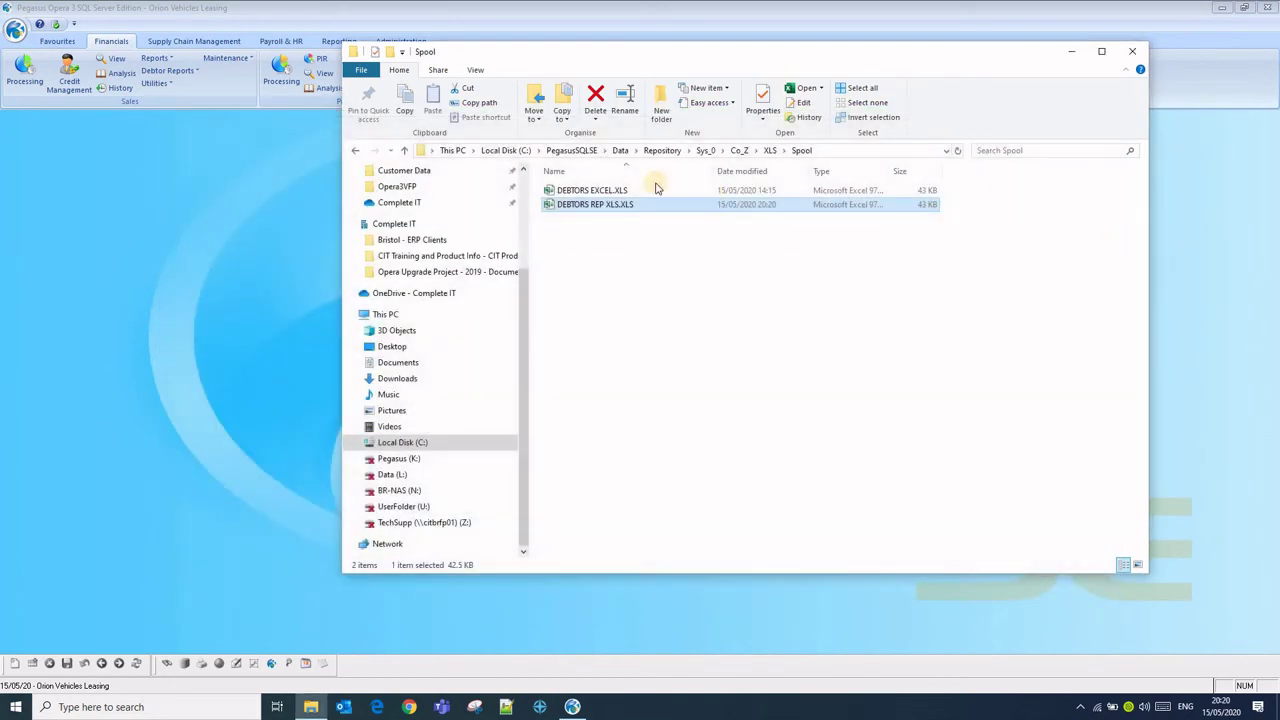
# - Delete the FPS file from the RTI folder in Data\Common\Sys_0\Co_Z\Payroll
pyautogui.click(620, 150)
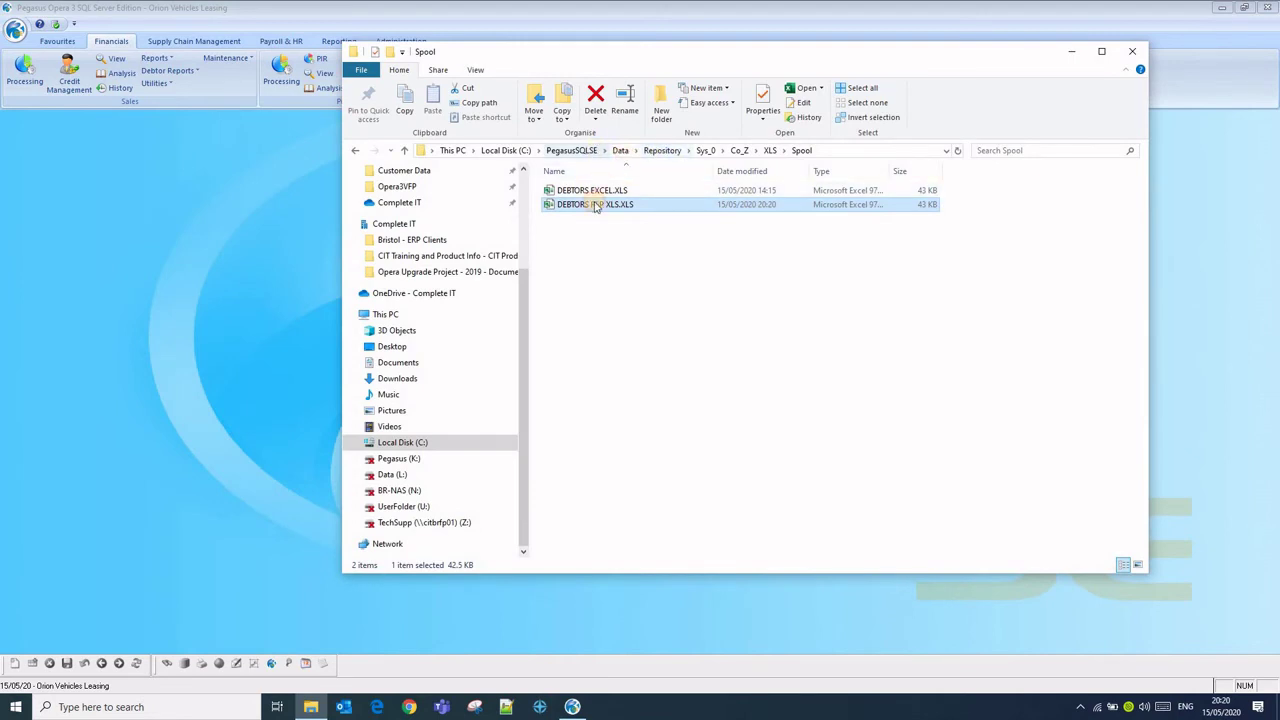
pyautogui.doubleClick(588, 205)
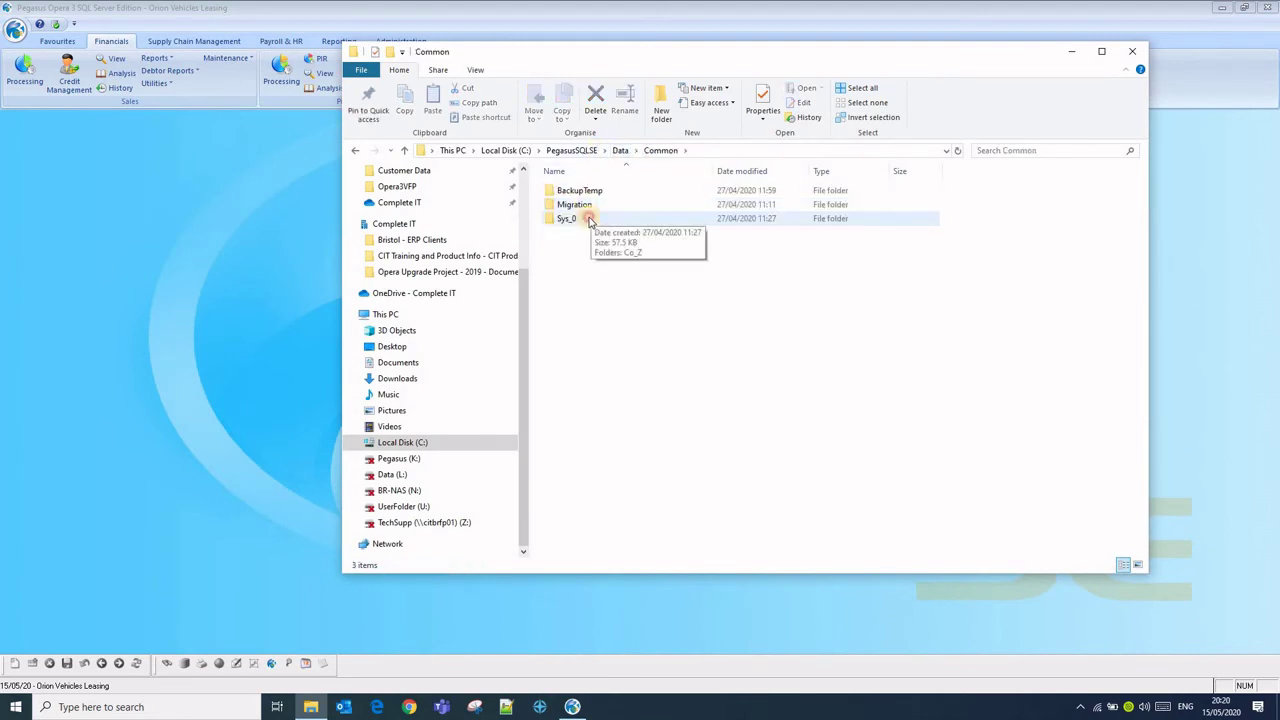
pyautogui.doubleClick(590, 192)
pyautogui.doubleClick(580, 192)
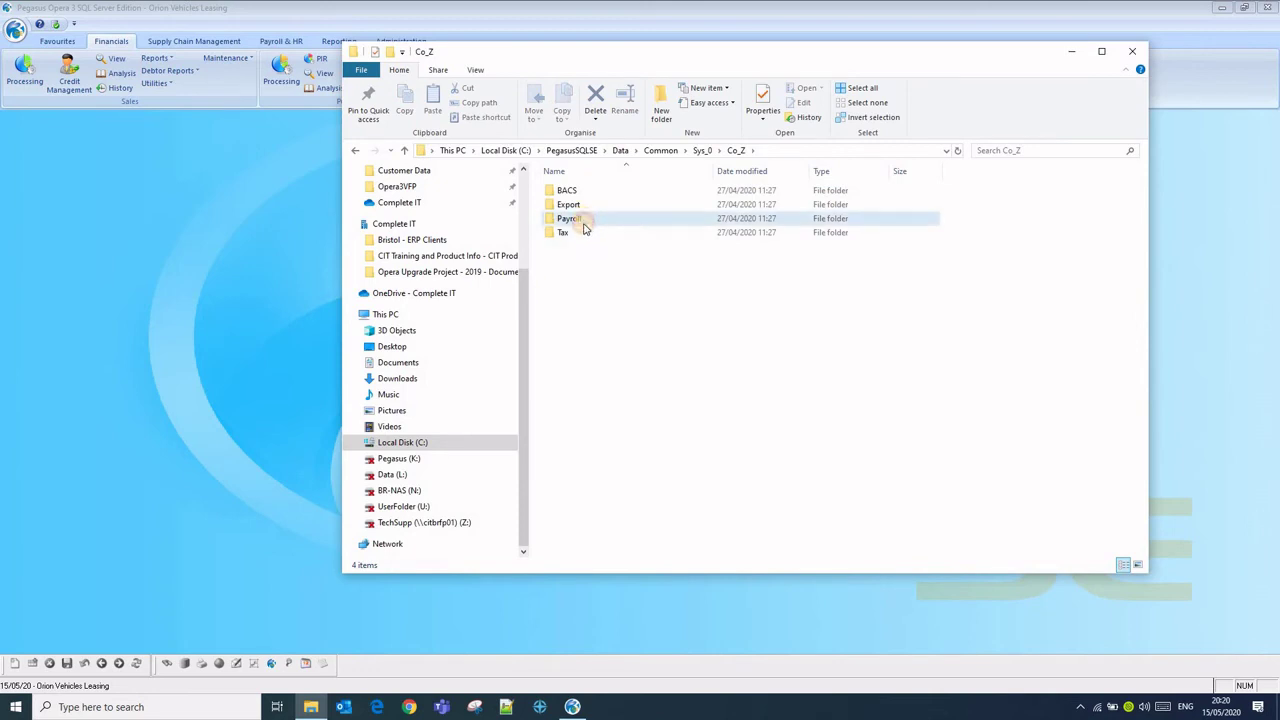
pyautogui.doubleClick(580, 233)
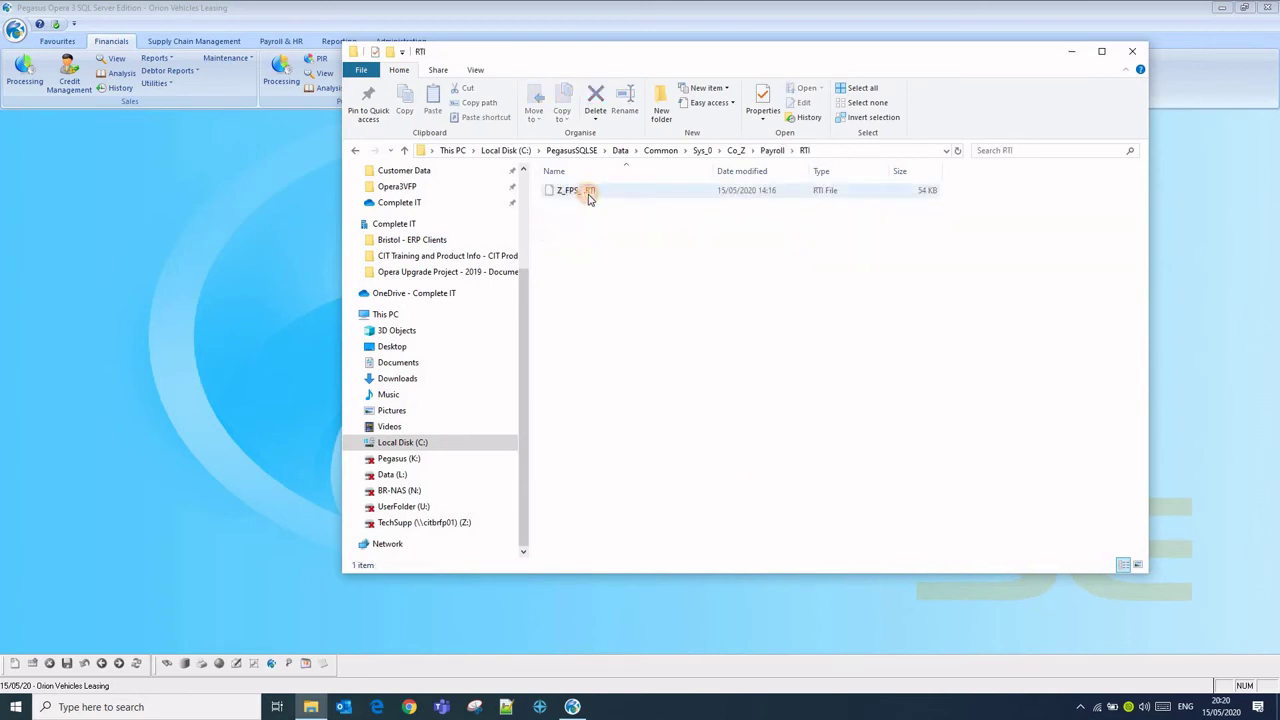
pyautogui.click(589, 196)
pyautogui.press('Delete')
# - Delete Z_WGBACS.OUT from the BACS folder under the company's Payroll folder
pyautogui.click(772, 150)
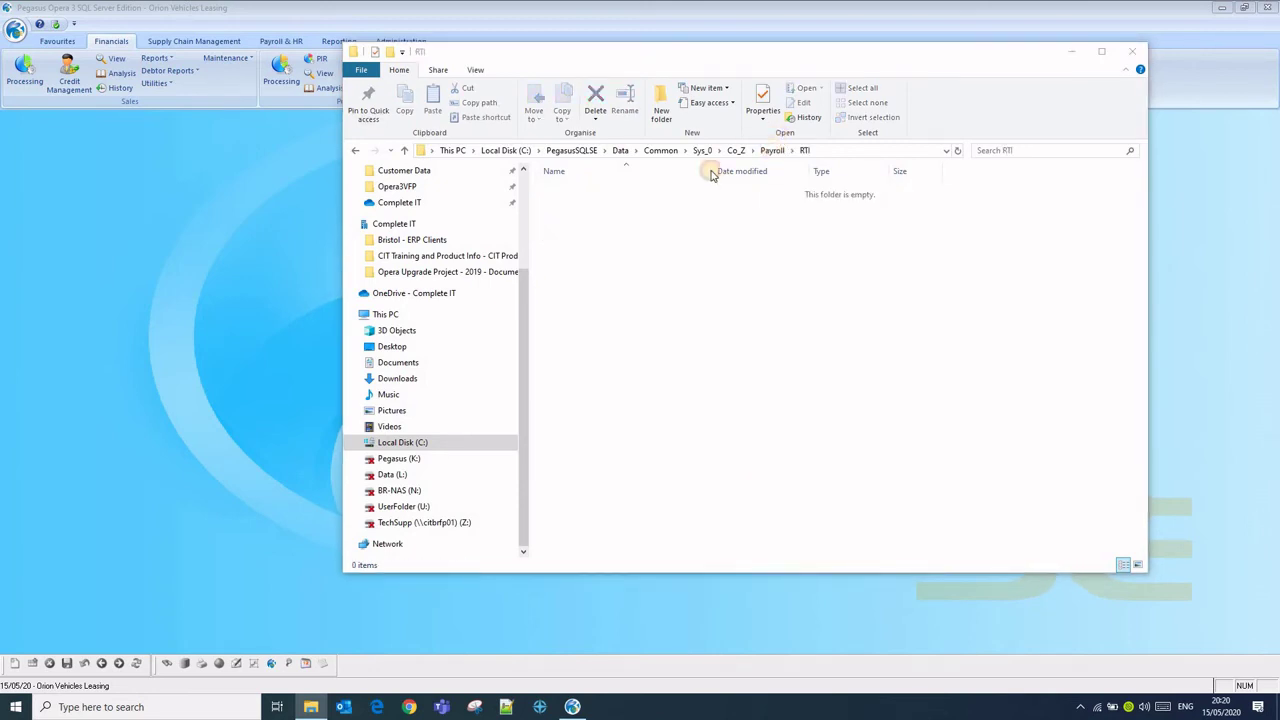
pyautogui.doubleClick(638, 190)
pyautogui.click(623, 192)
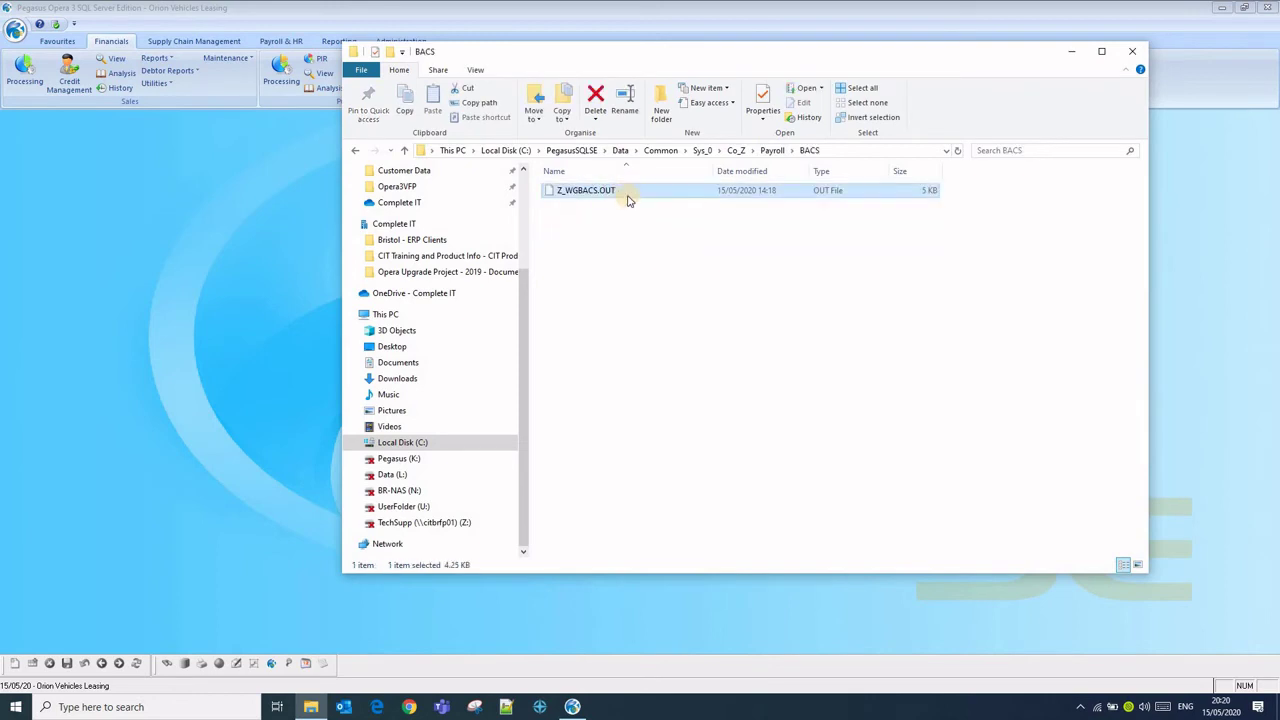
pyautogui.press('Delete')
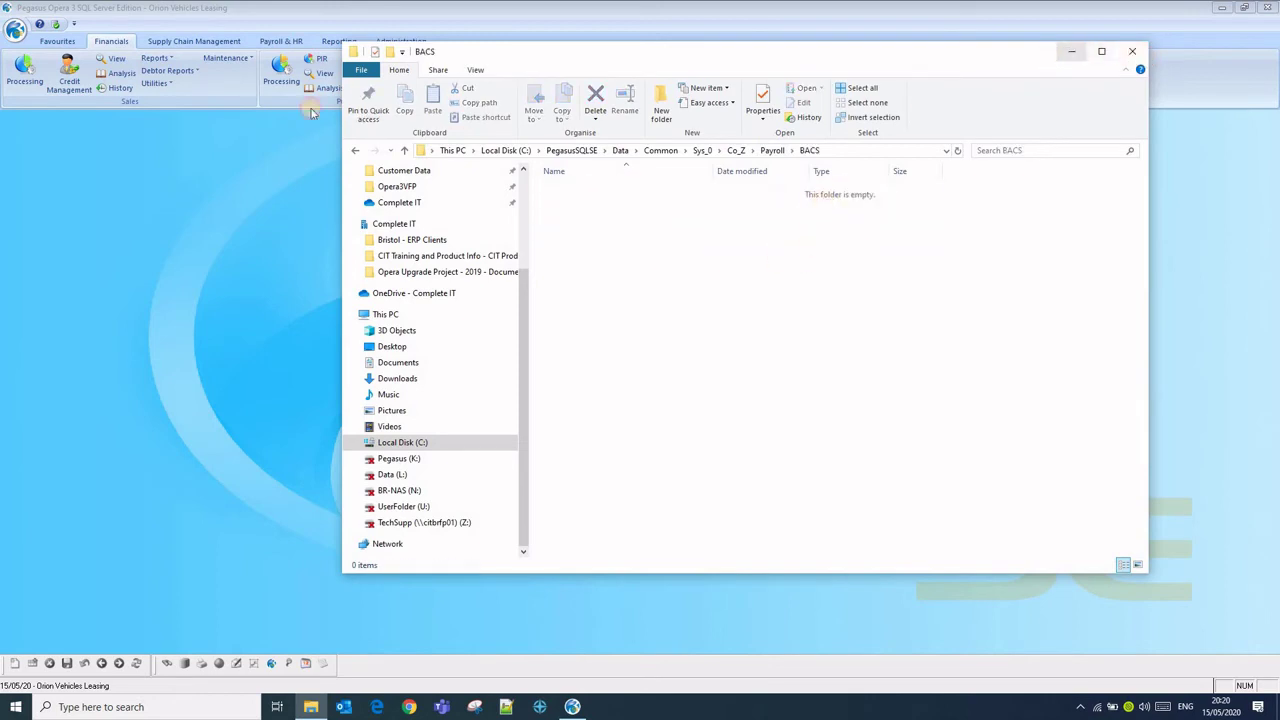
# - Return to Pegasus Opera 3, run the payroll calculation for the Monthly group using the 31/03/2020 pay date, and publish its report to screen
pyautogui.click(337, 33)
pyautogui.click(281, 41)
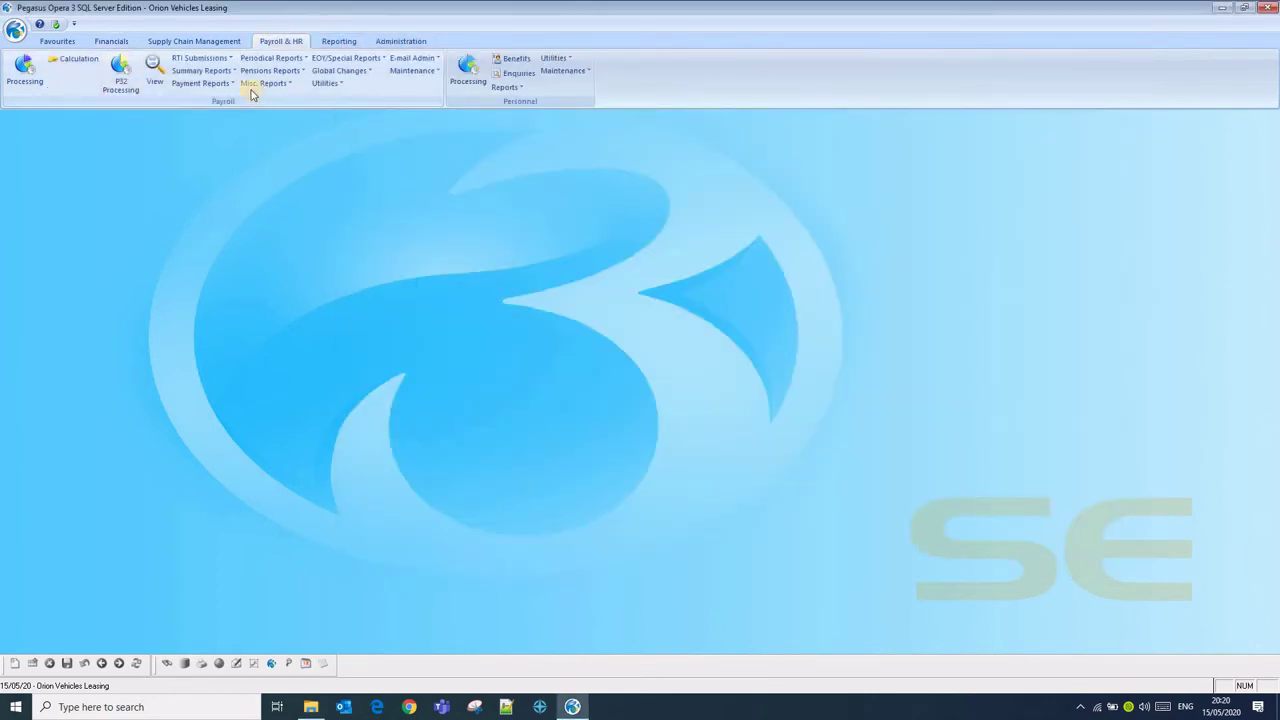
pyautogui.click(62, 58)
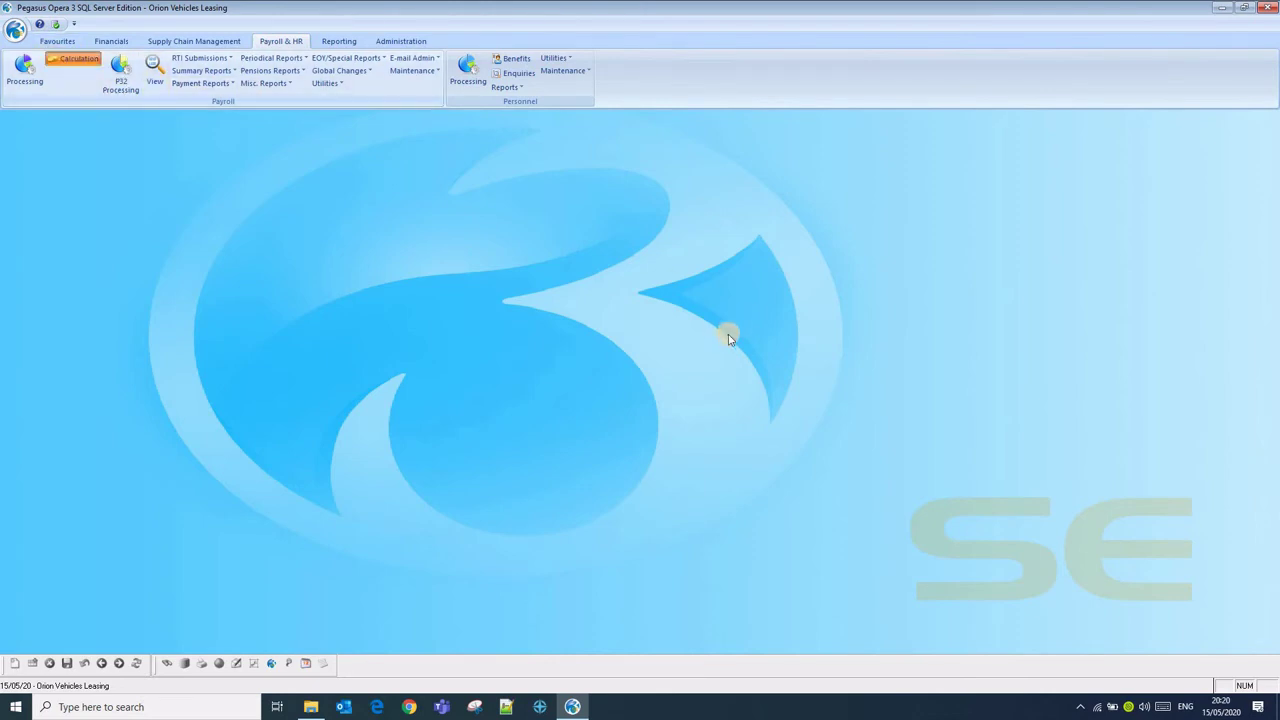
pyautogui.doubleClick(598, 290)
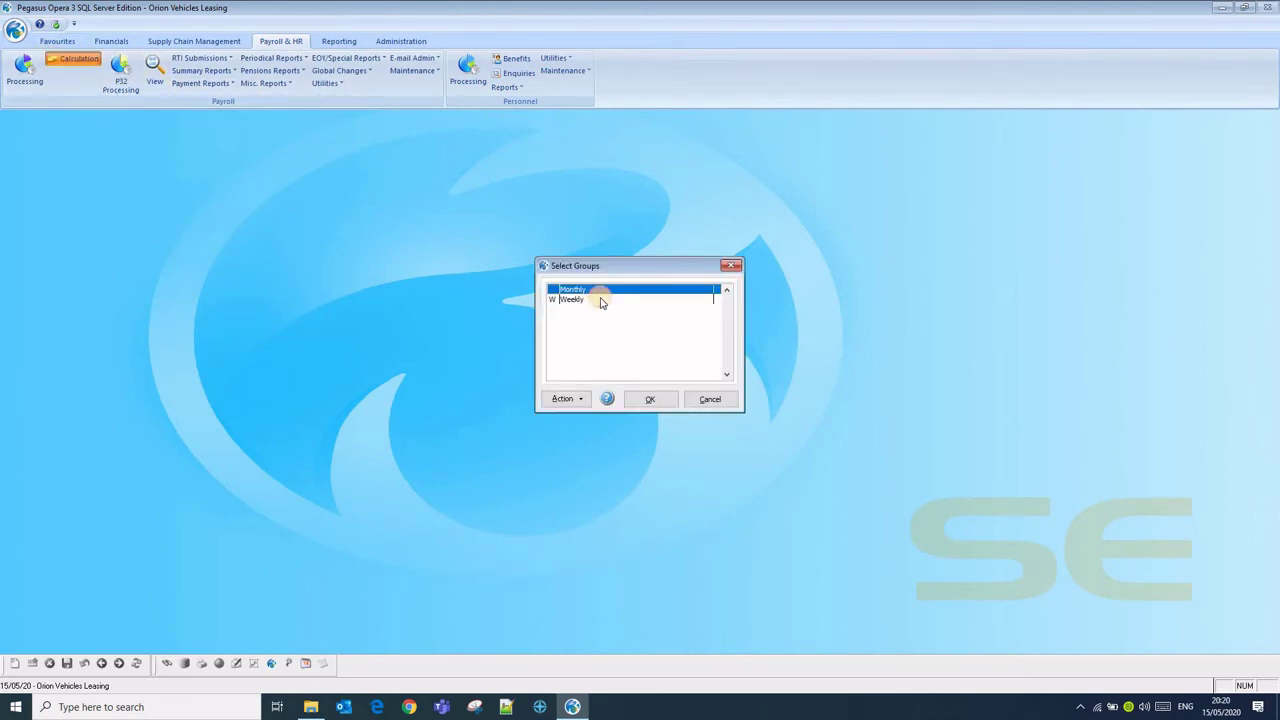
pyautogui.click(665, 401)
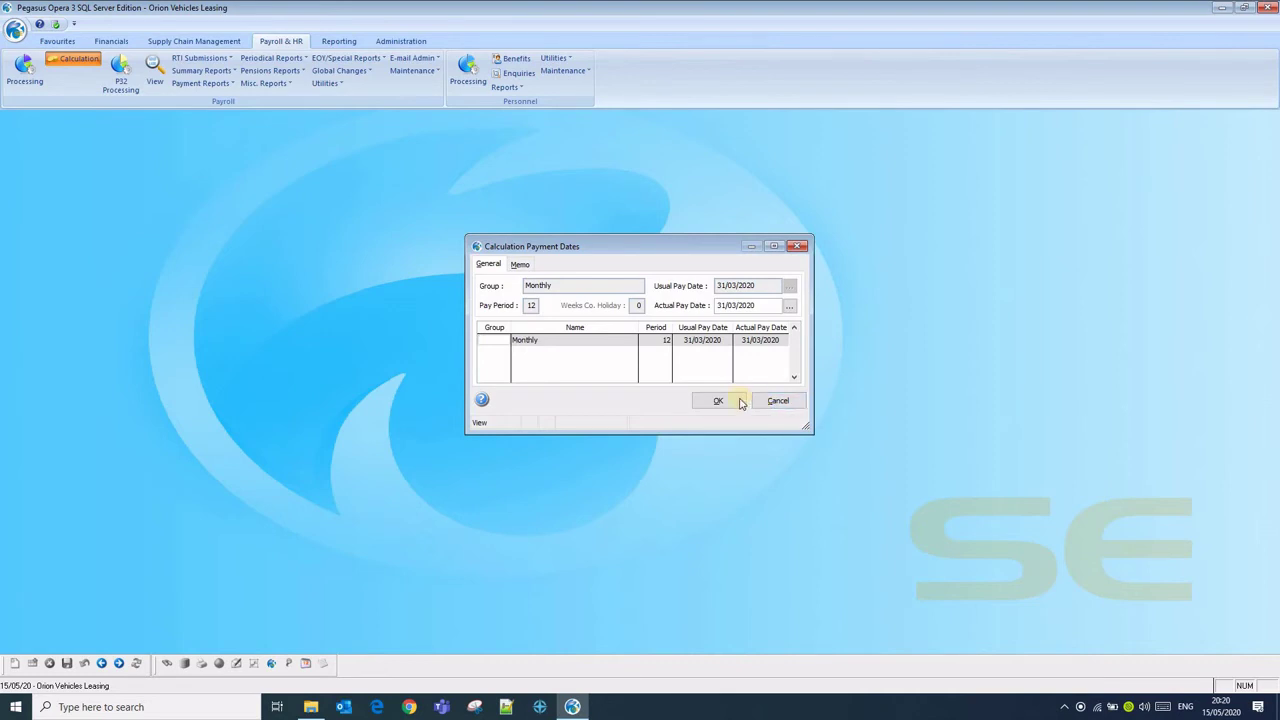
pyautogui.click(708, 399)
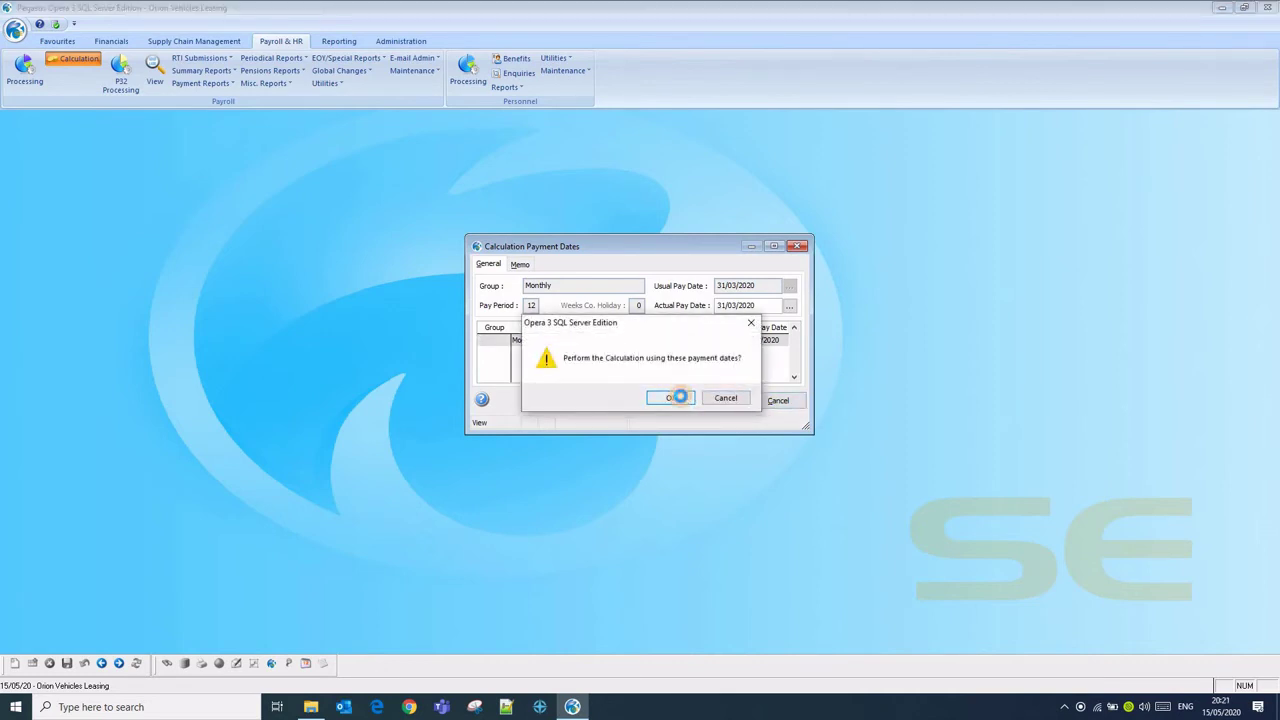
pyautogui.click(679, 397)
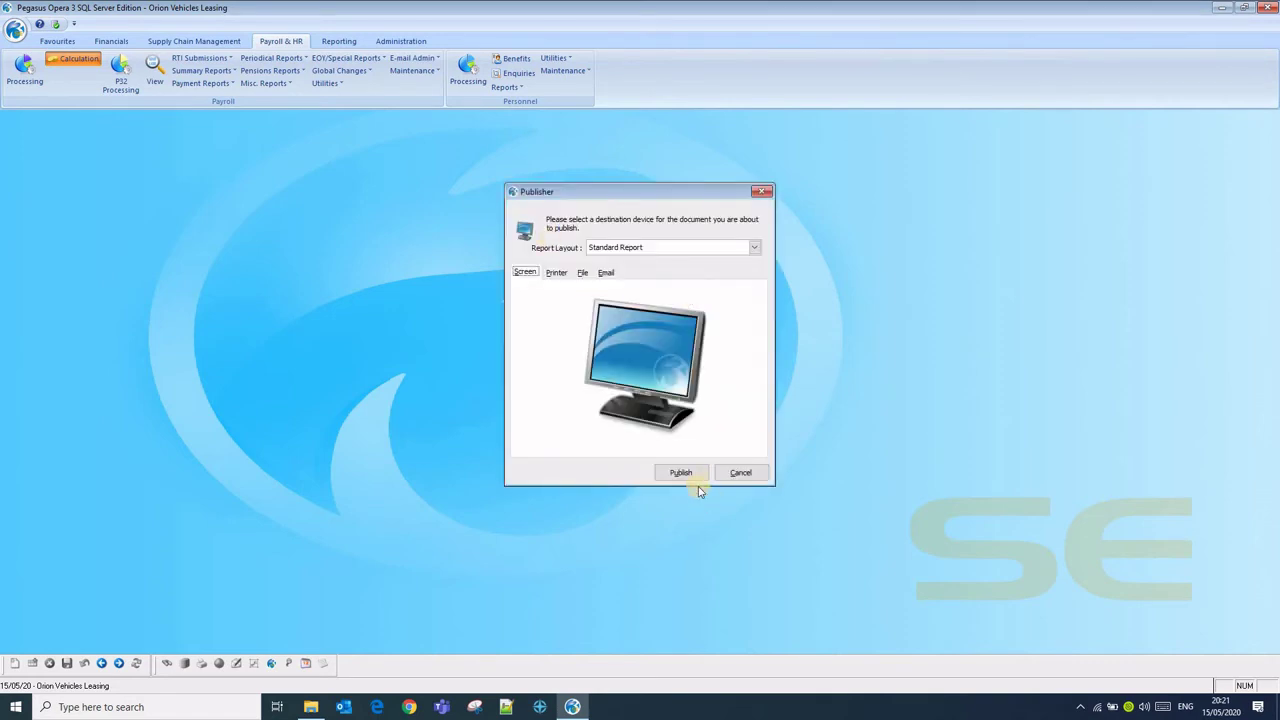
pyautogui.click(697, 473)
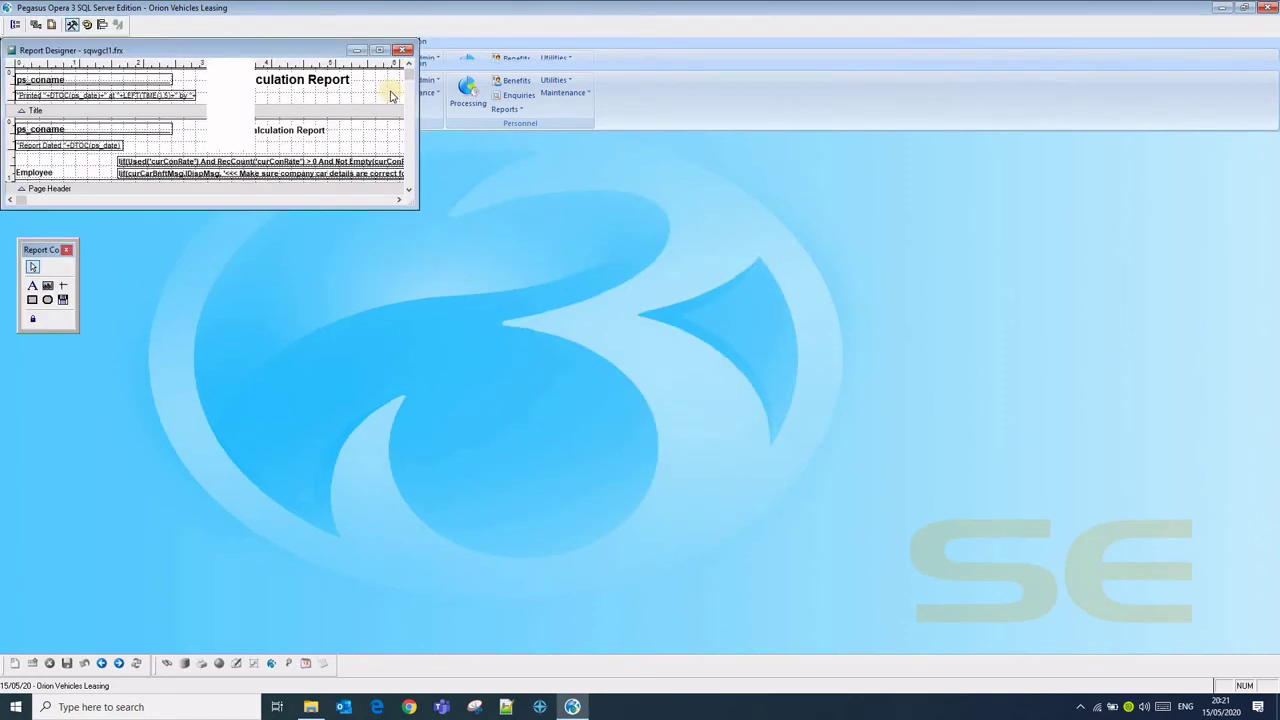
# - Close the Calculation Report and set up a regular Full Payment Submission for the Monthly group, with Create FPS and Report and a summary report
pyautogui.click(403, 52)
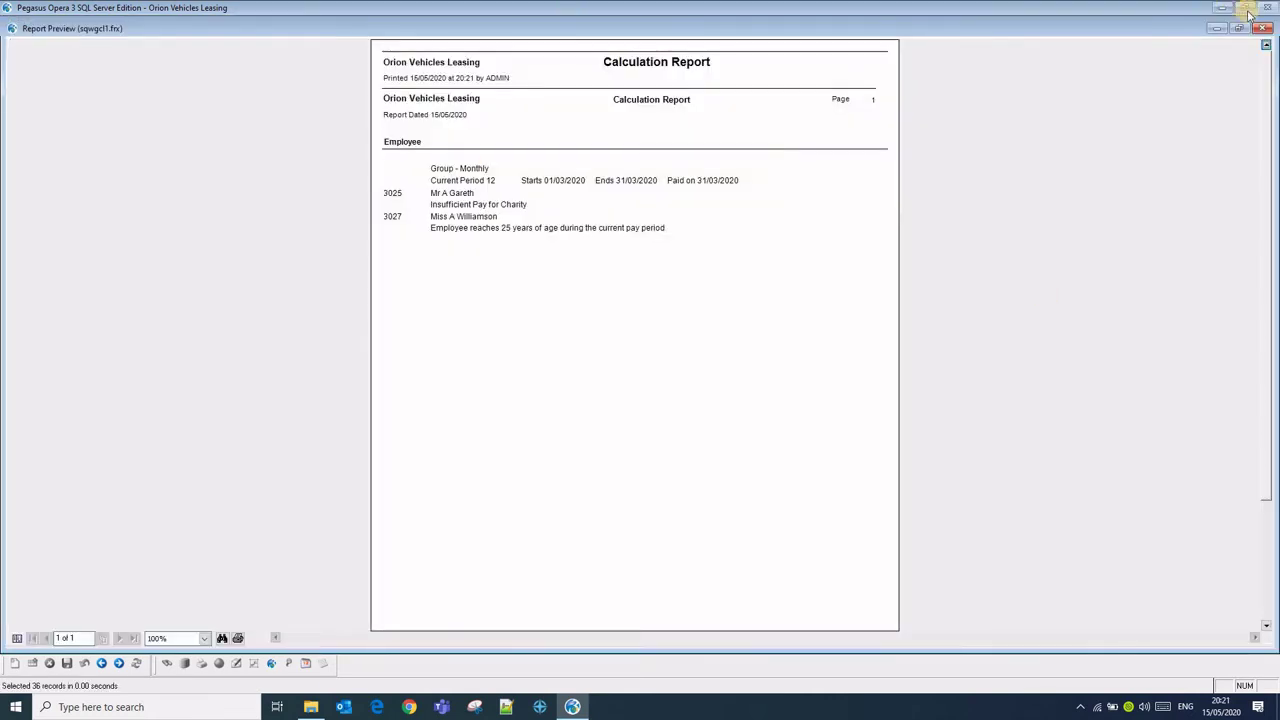
pyautogui.click(1263, 30)
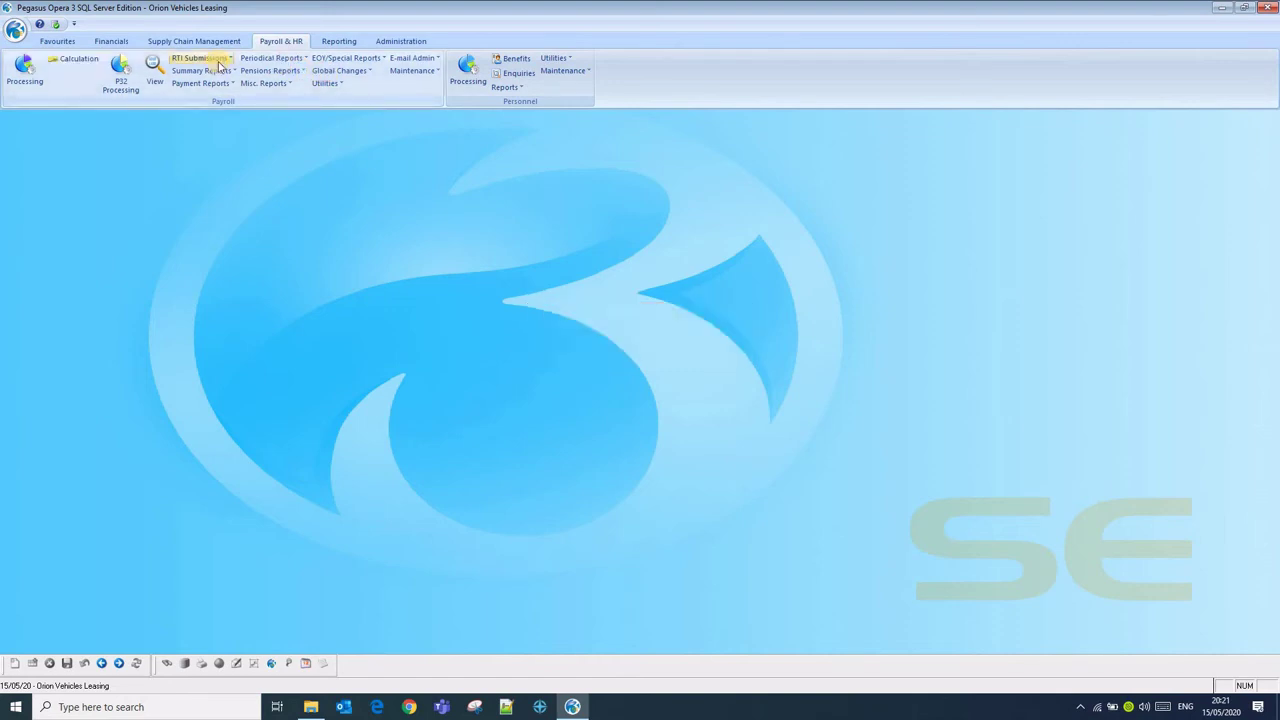
pyautogui.click(206, 58)
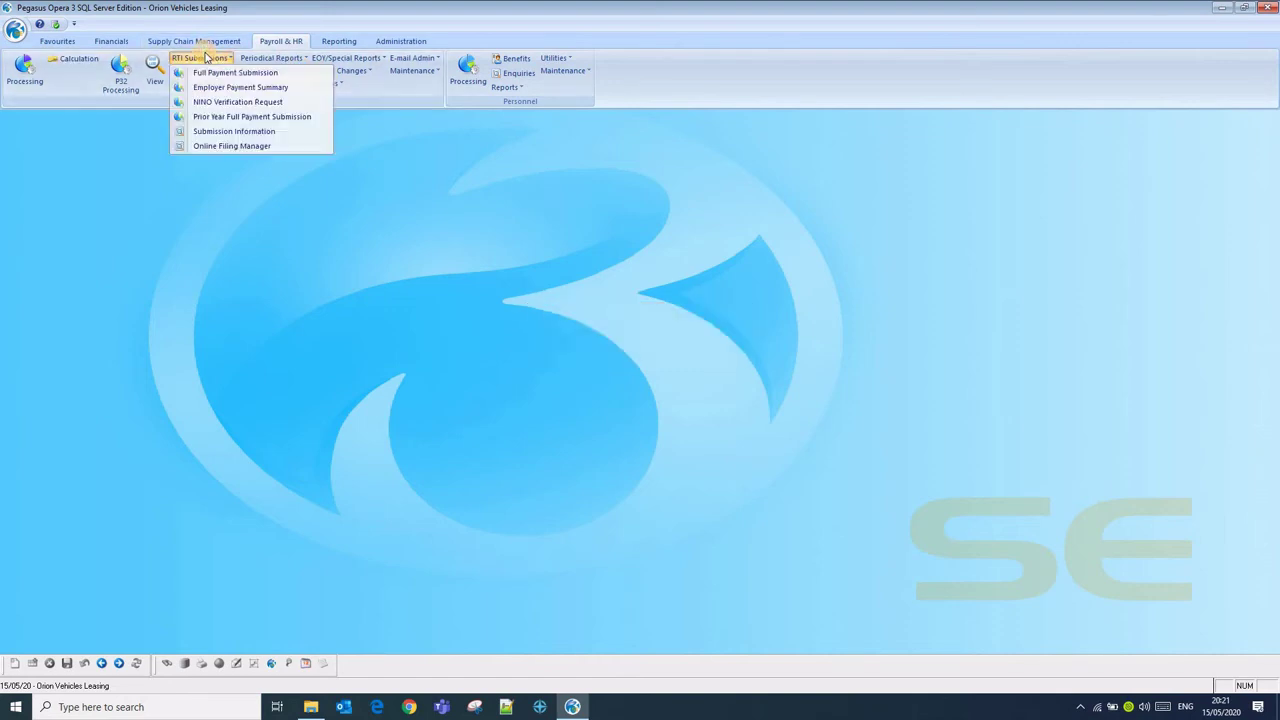
pyautogui.click(240, 73)
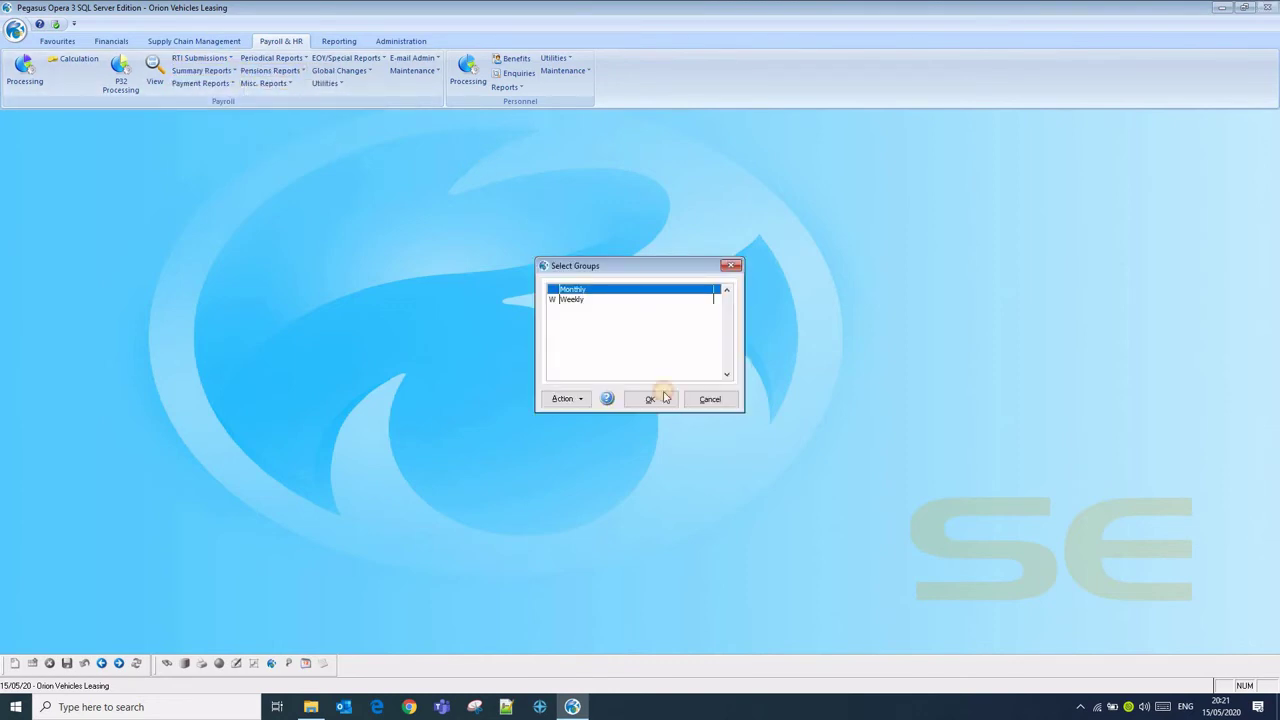
pyautogui.click(659, 405)
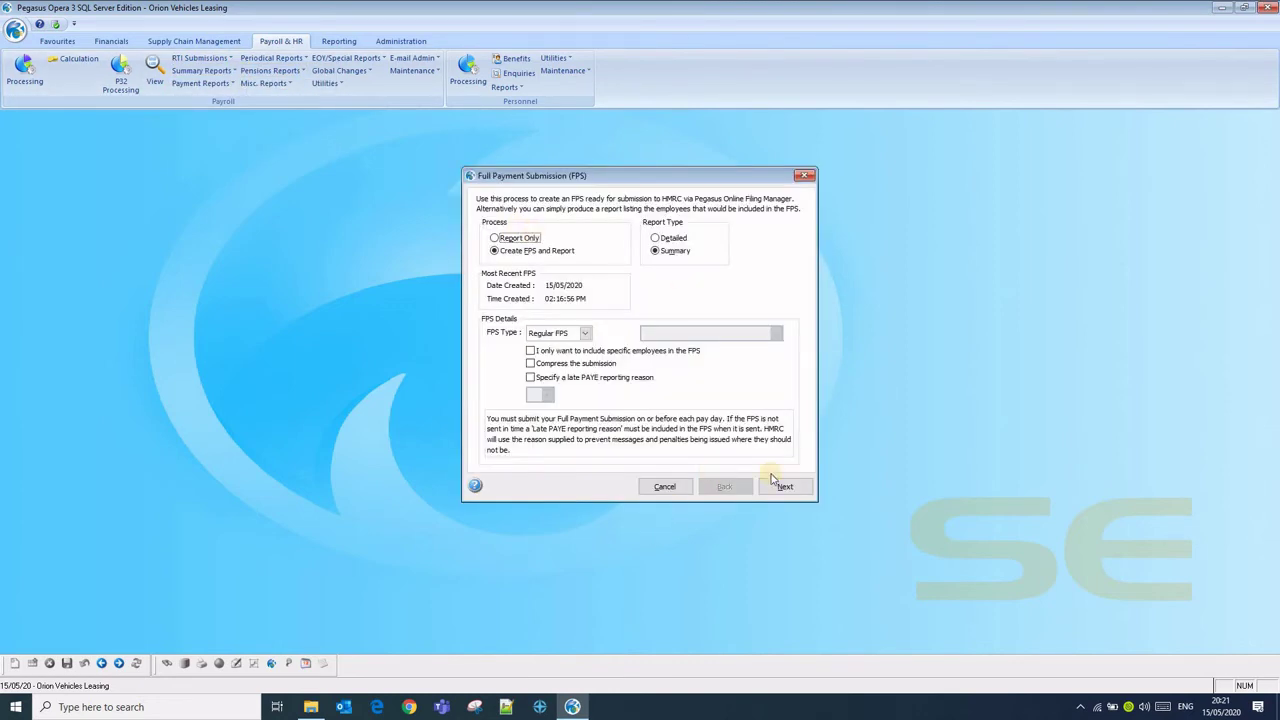
pyautogui.click(775, 487)
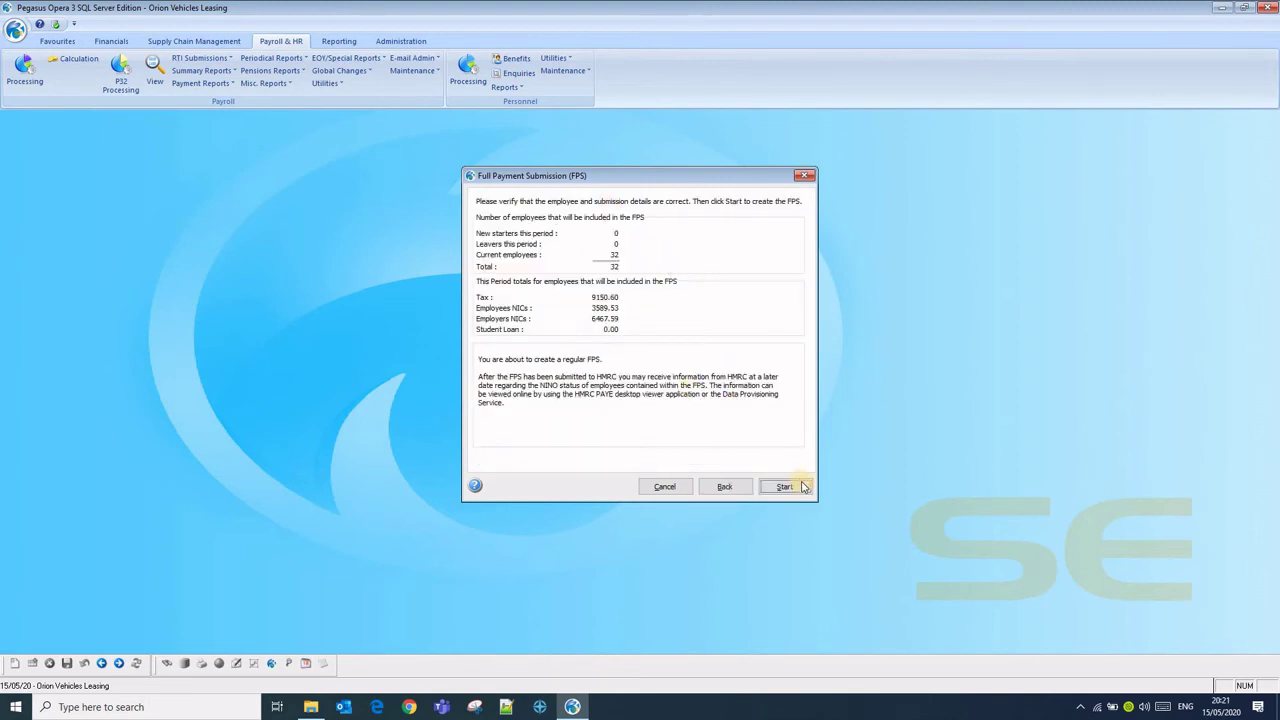
# - Start the Full Payment Submission, publish its summary report to screen, and close the preview
pyautogui.click(784, 487)
pyautogui.click(690, 398)
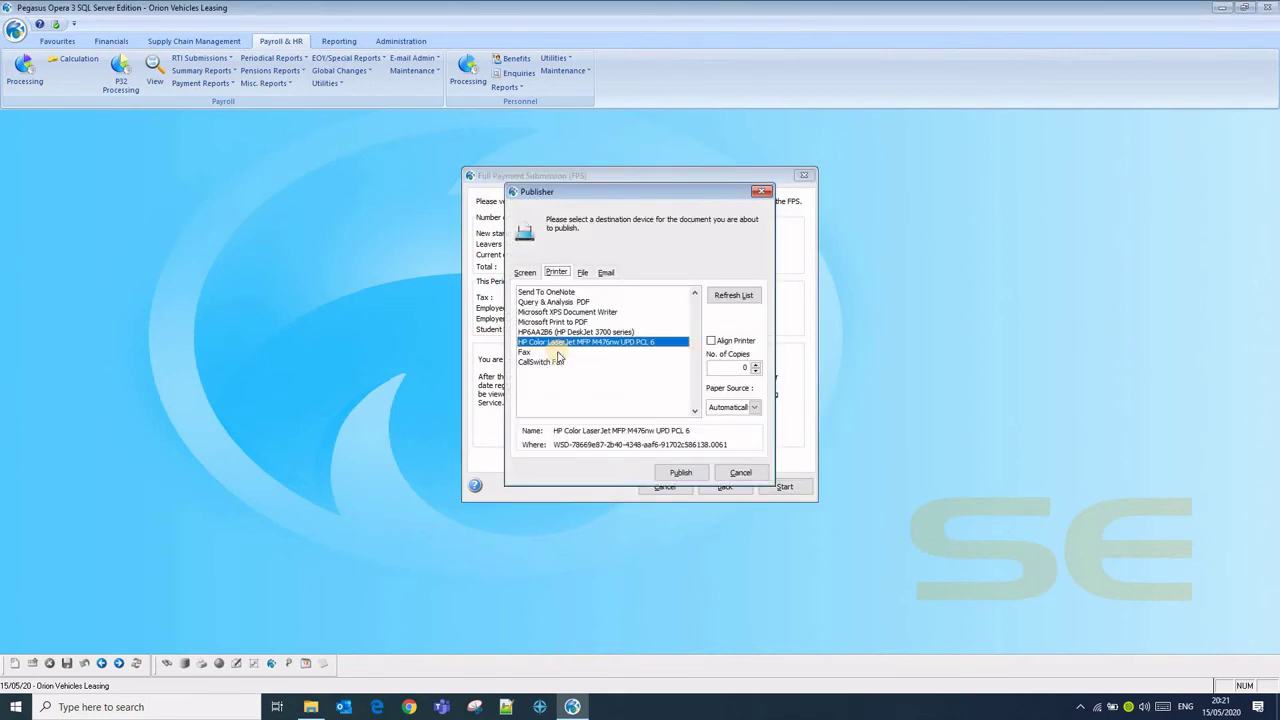
pyautogui.click(522, 273)
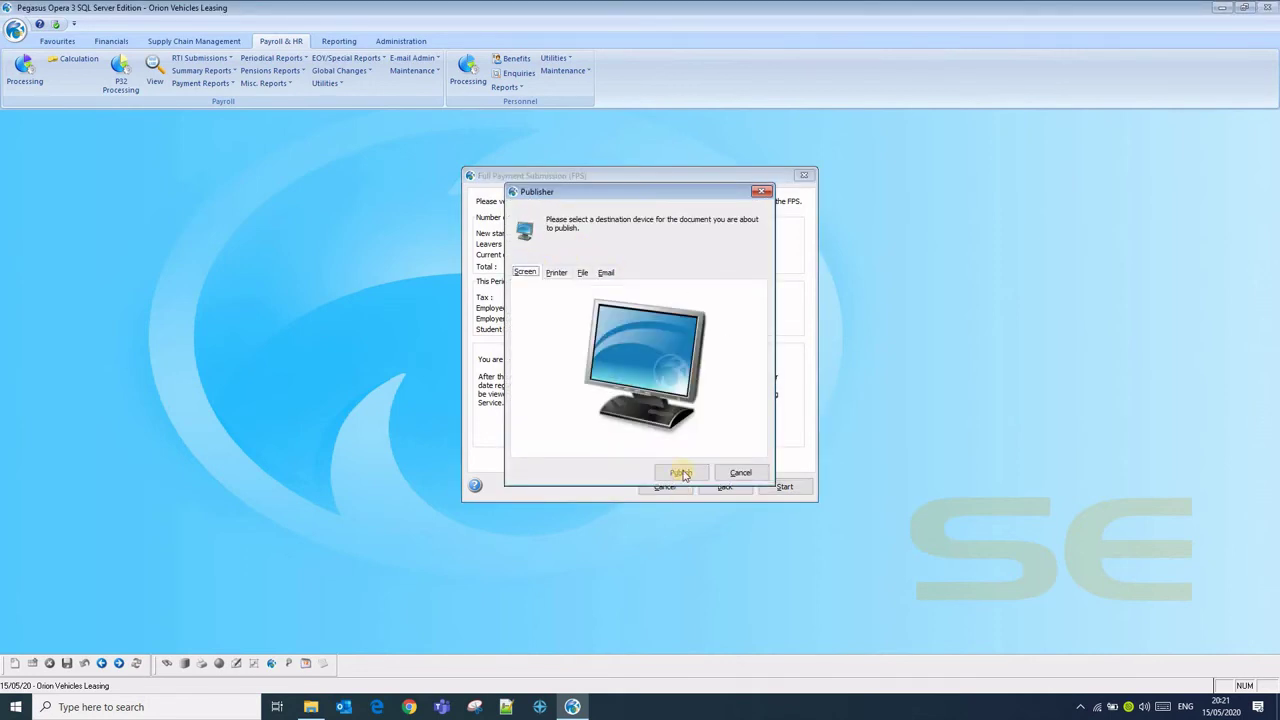
pyautogui.click(680, 472)
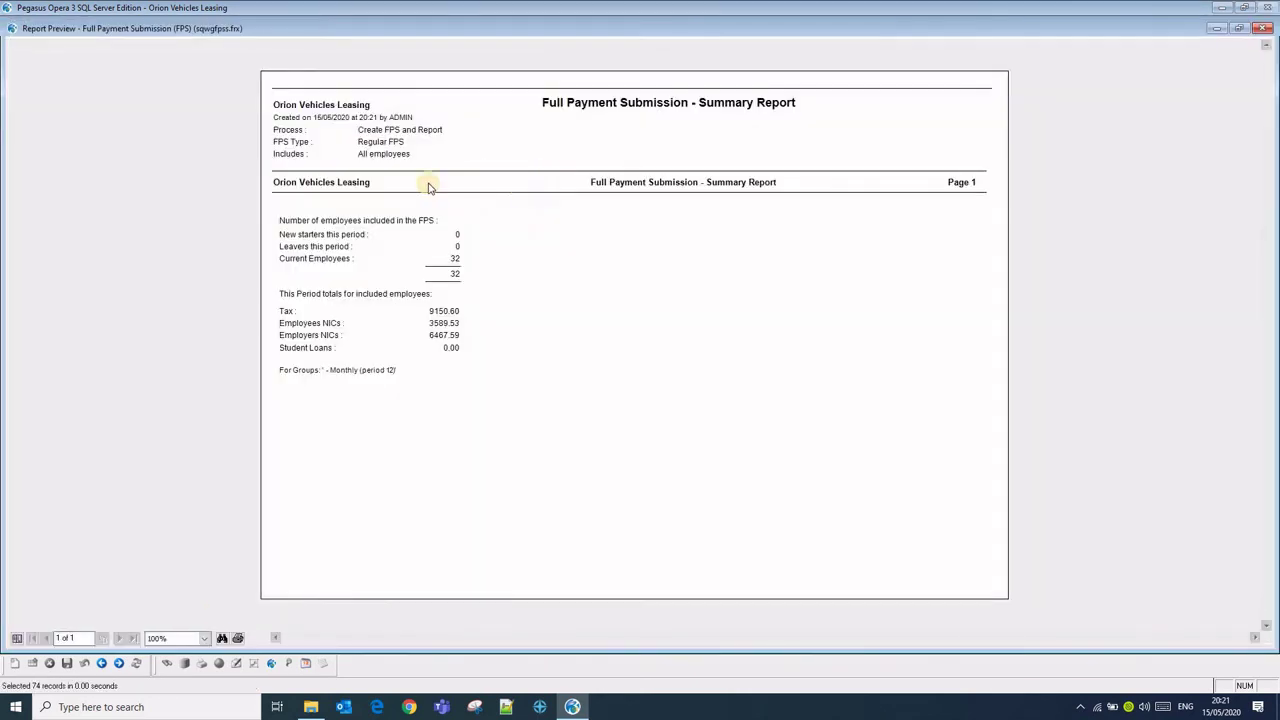
pyautogui.click(1262, 28)
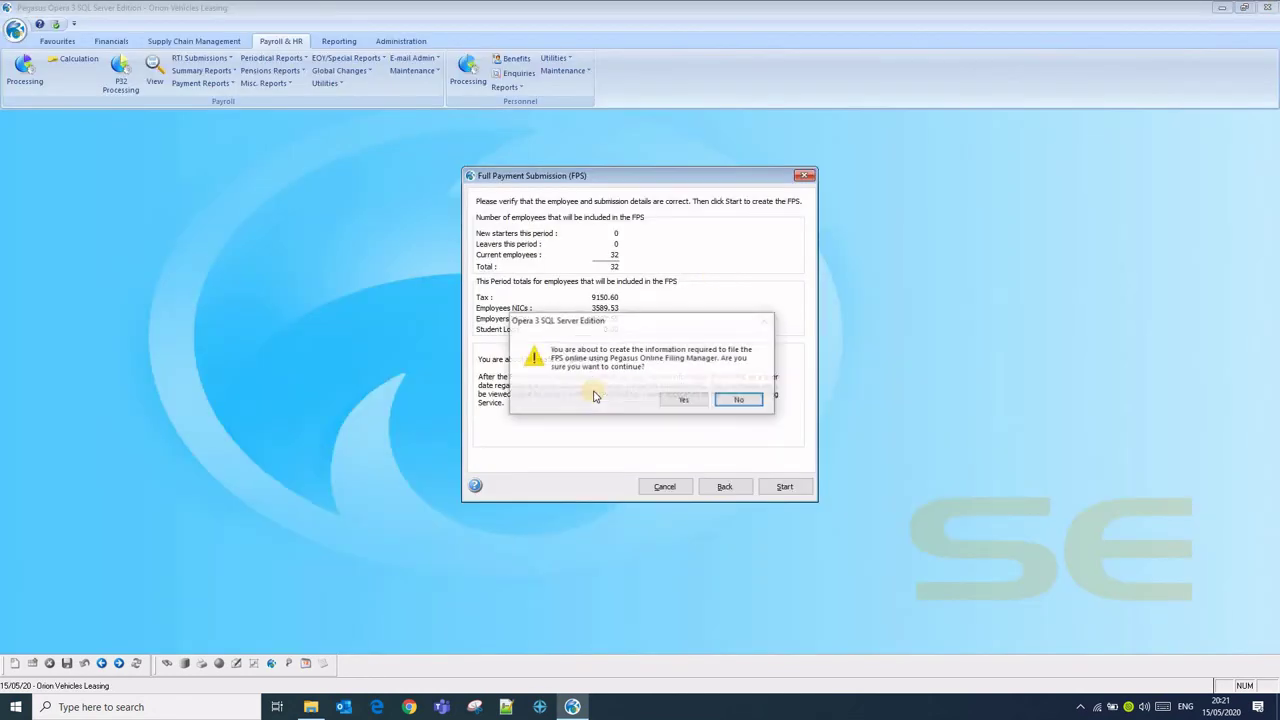
# - Confirm creation of the FPS file for Online Filing Manager and decline to submit it now
pyautogui.click(688, 400)
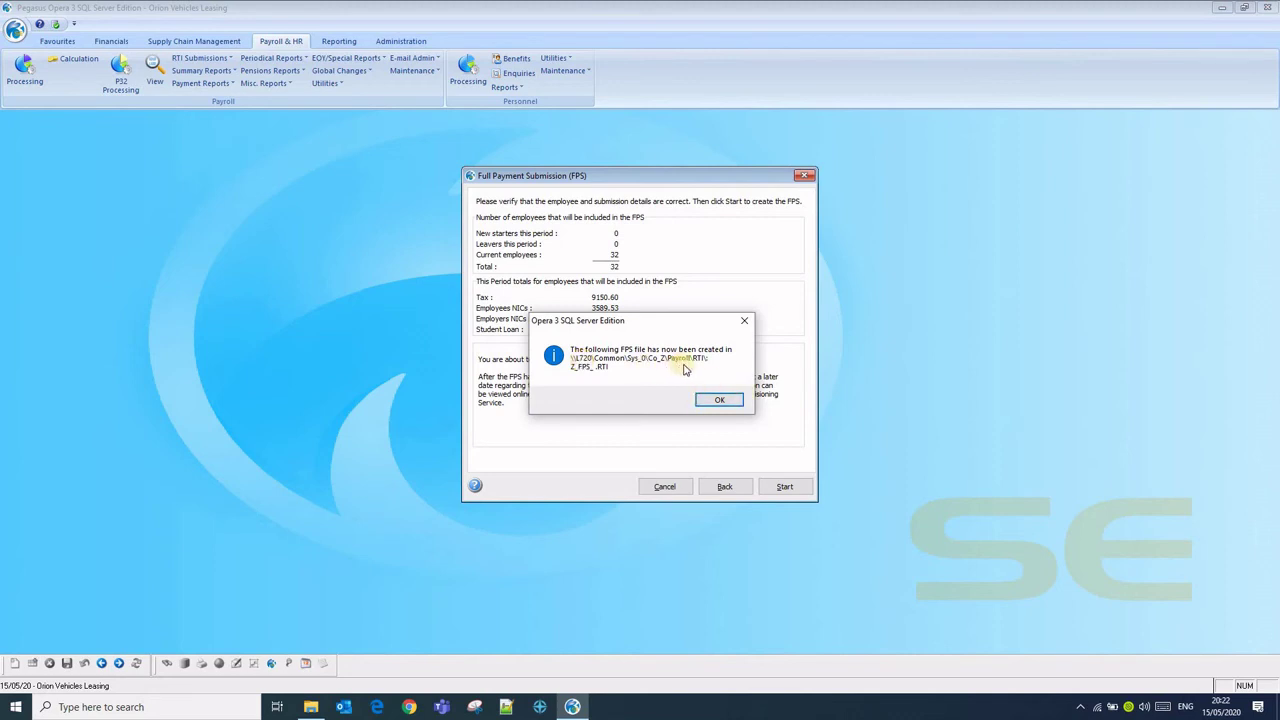
pyautogui.click(720, 402)
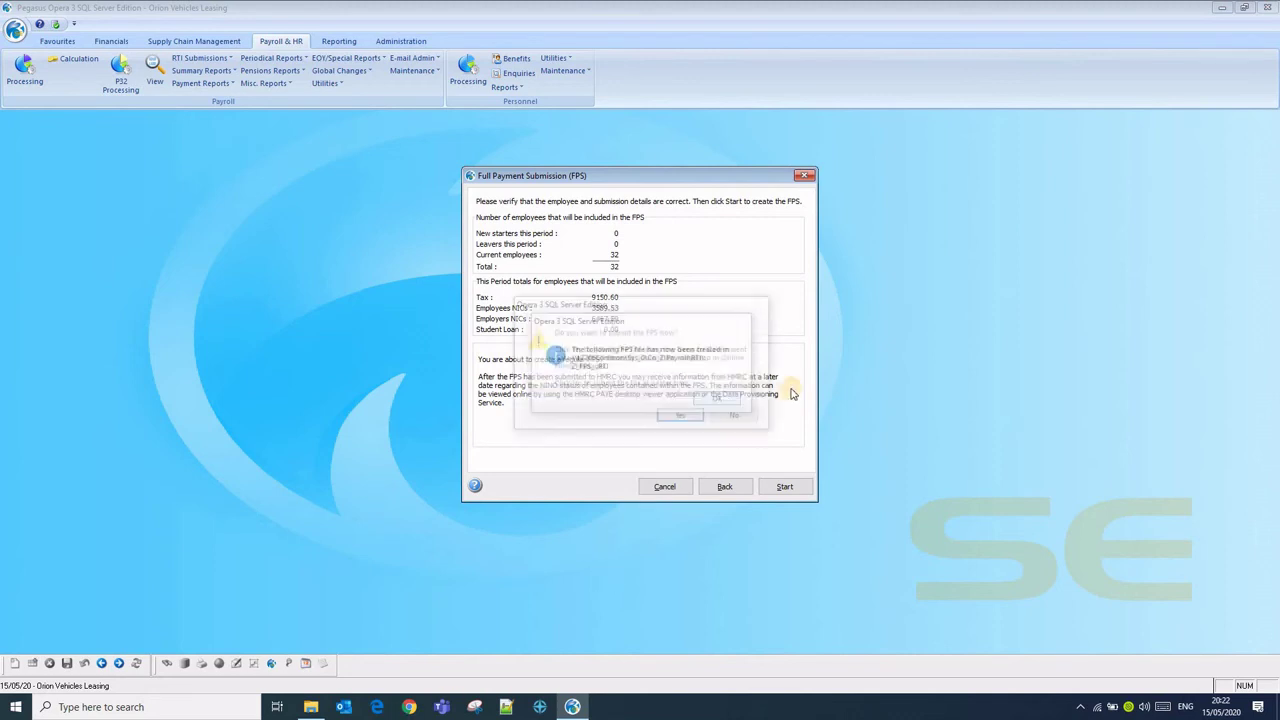
pyautogui.click(737, 416)
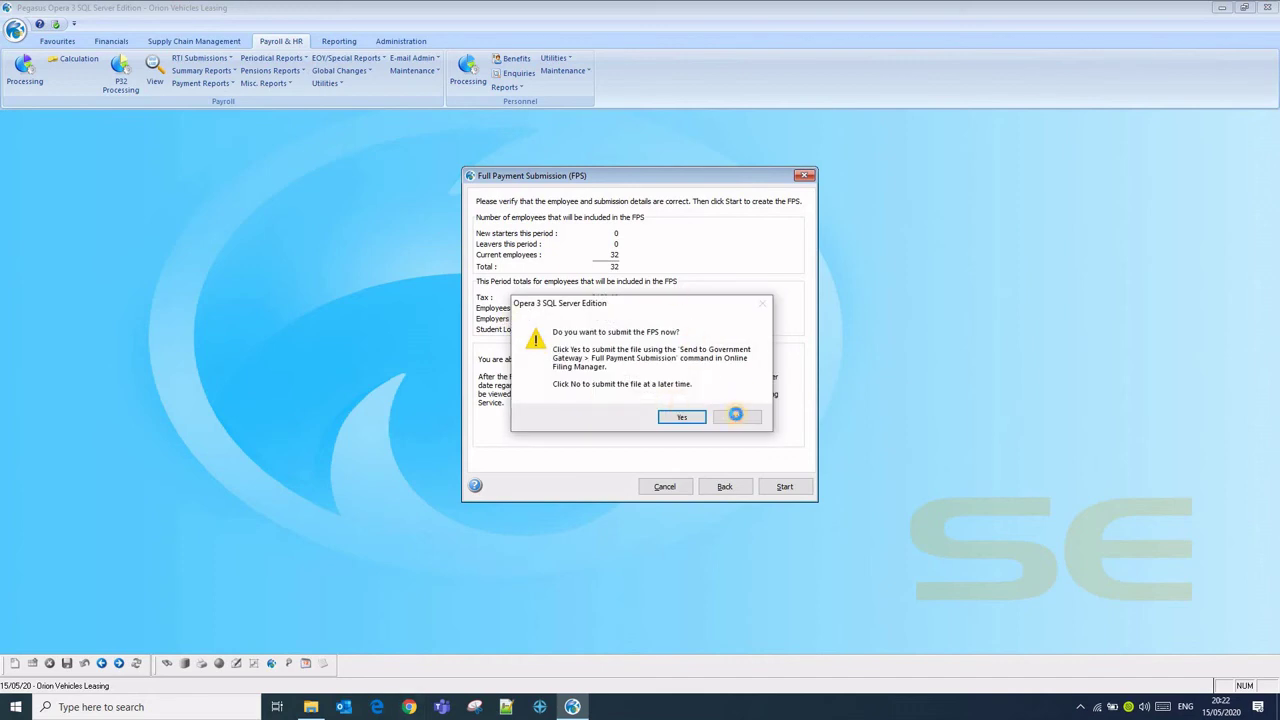
# - Switch to File Explorer, open the RTI folder under Co_Z\Payroll, and select the Z_FPS_.RTI file
pyautogui.click(316, 707)
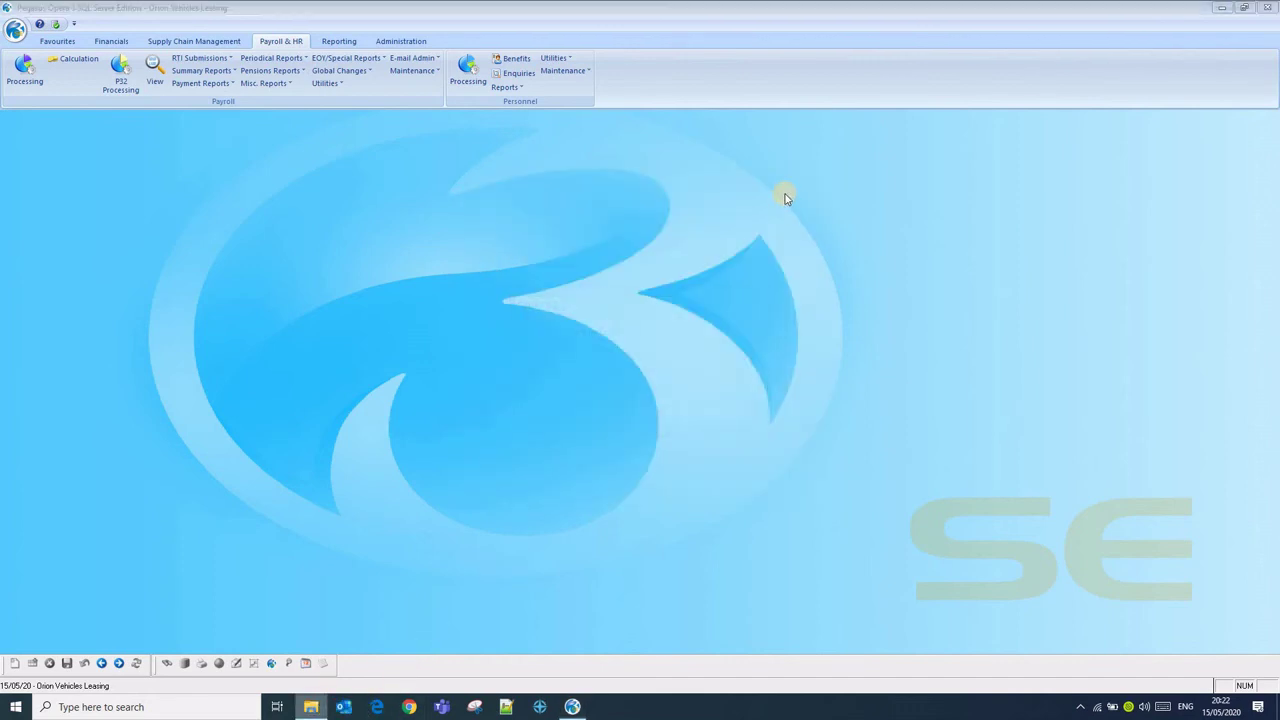
pyautogui.click(772, 150)
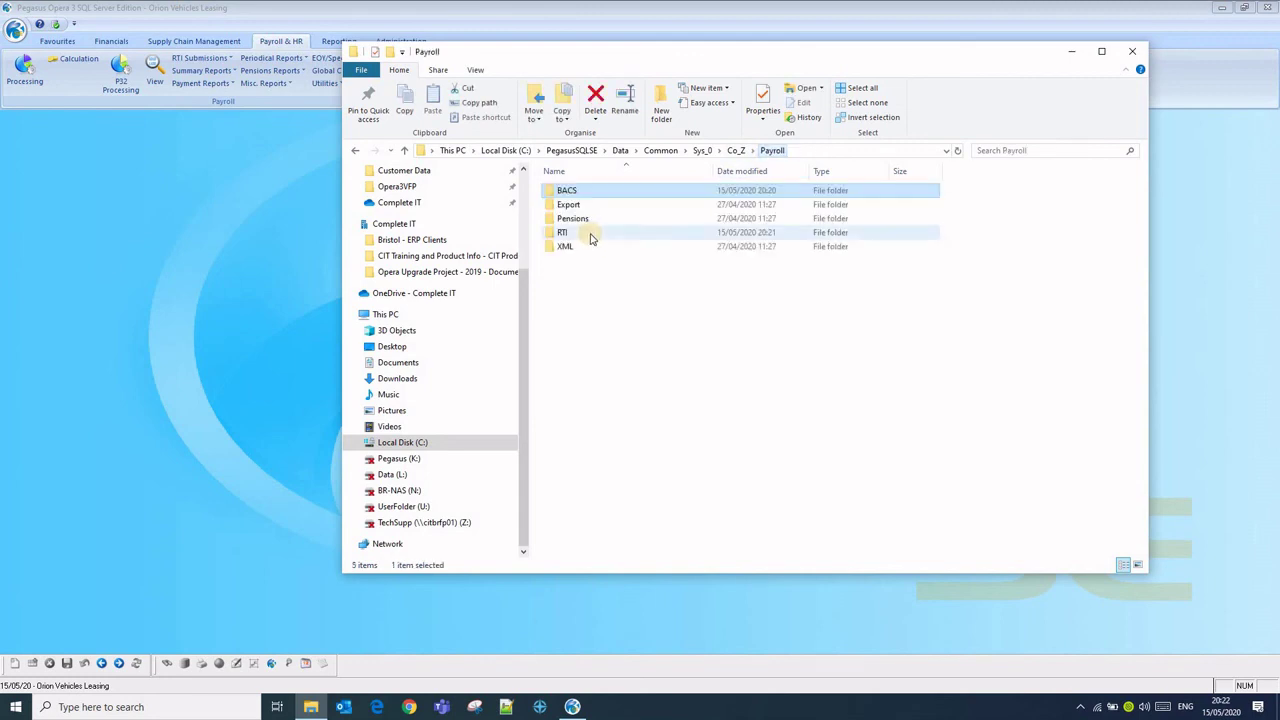
pyautogui.doubleClick(590, 235)
pyautogui.press('Down')
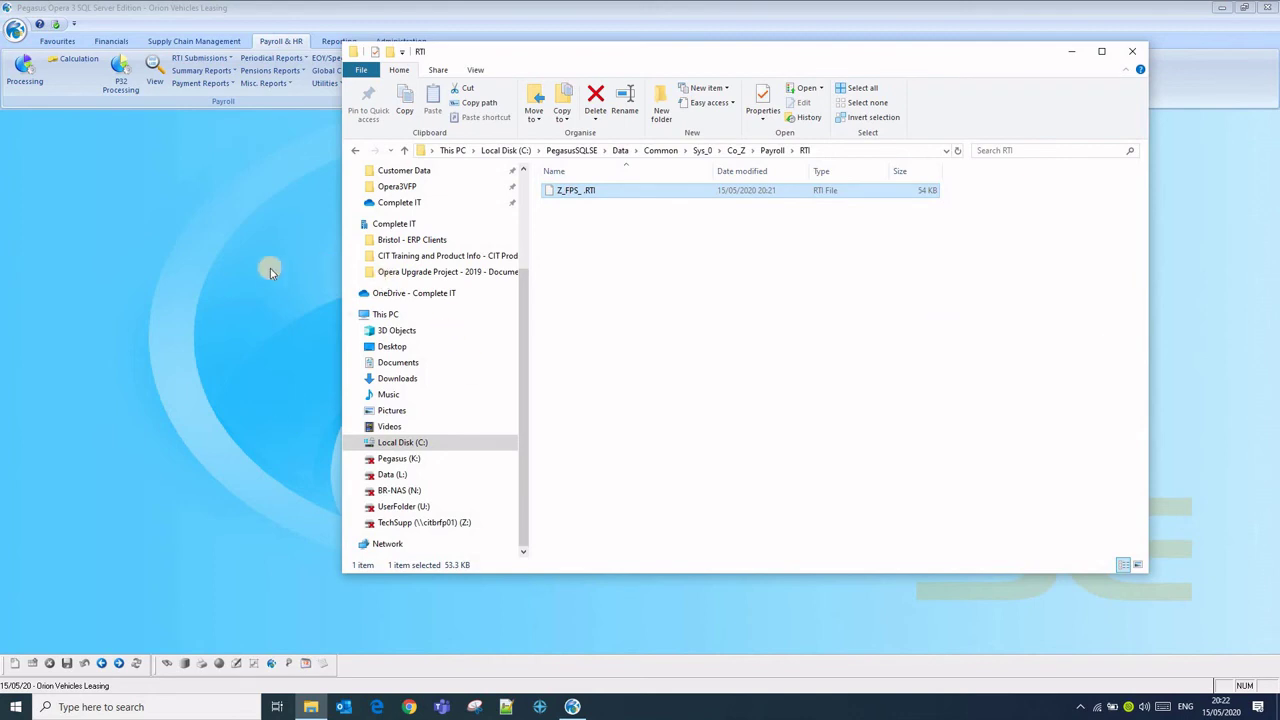
# - Return to Pegasus Opera 3, rerun BACS for the Monthly group, and publish the BACS List to screen to create the BACS file
pyautogui.click(228, 268)
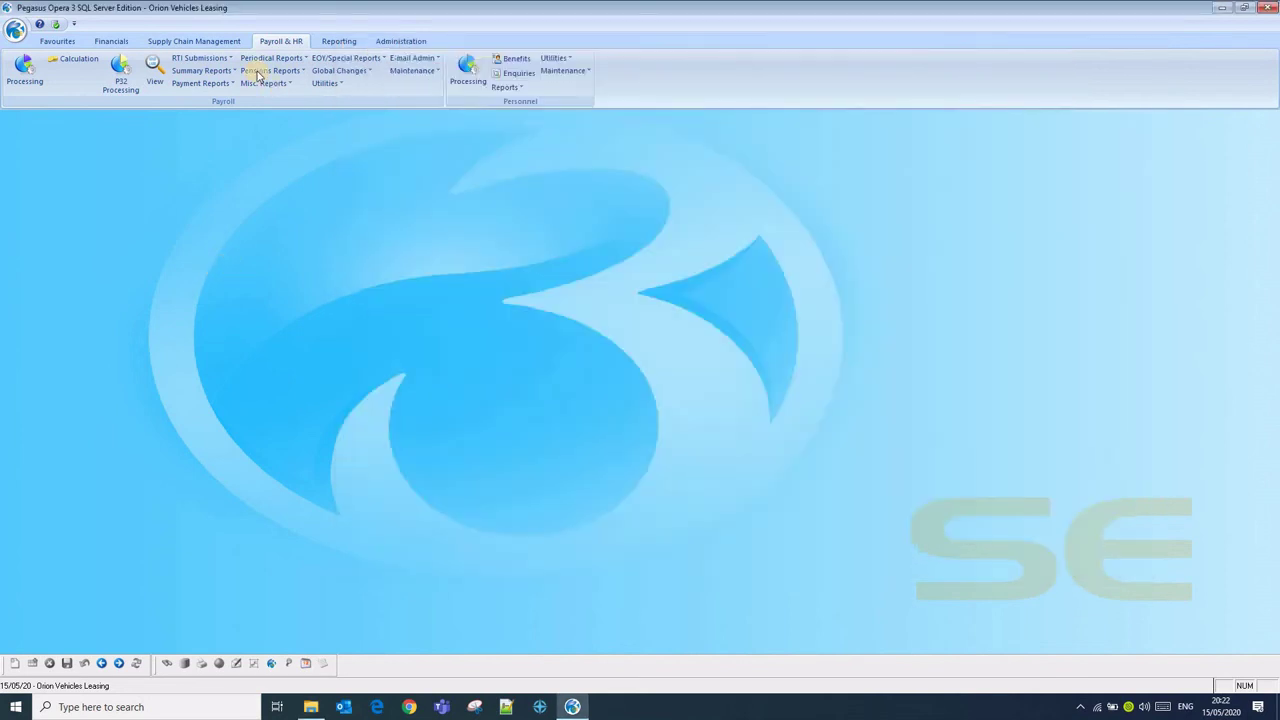
pyautogui.click(201, 83)
pyautogui.click(244, 128)
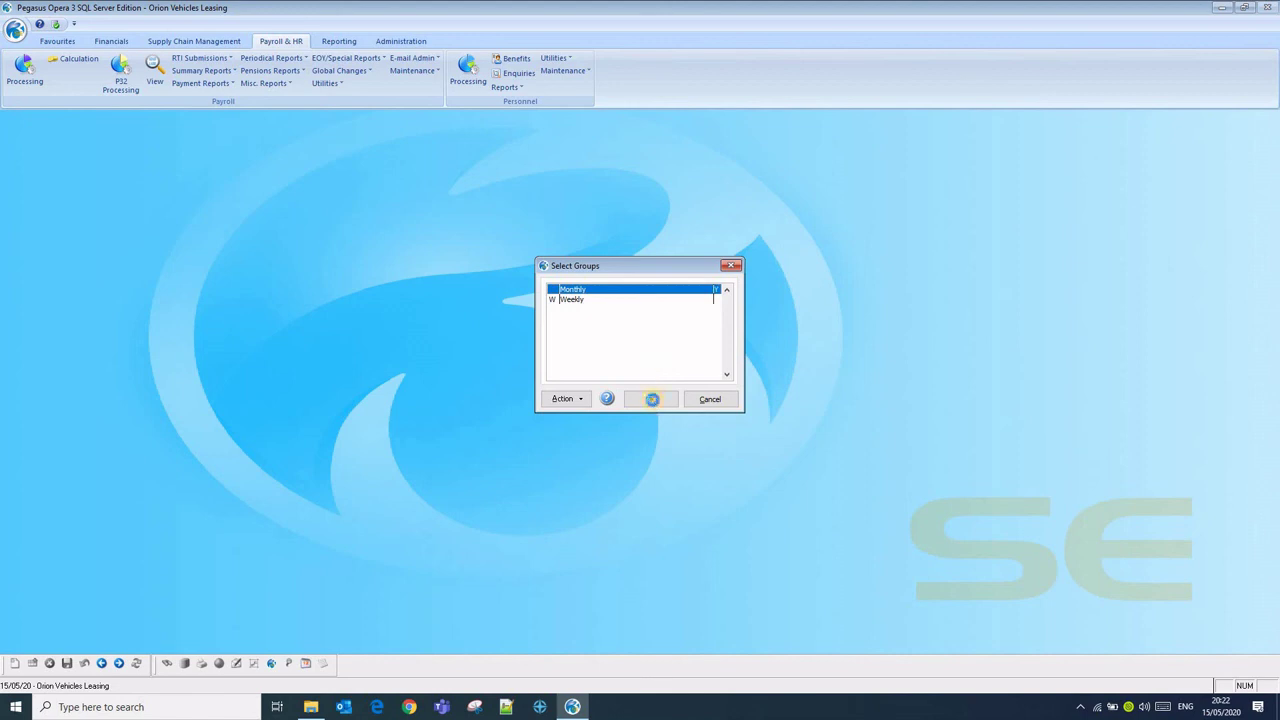
pyautogui.click(650, 399)
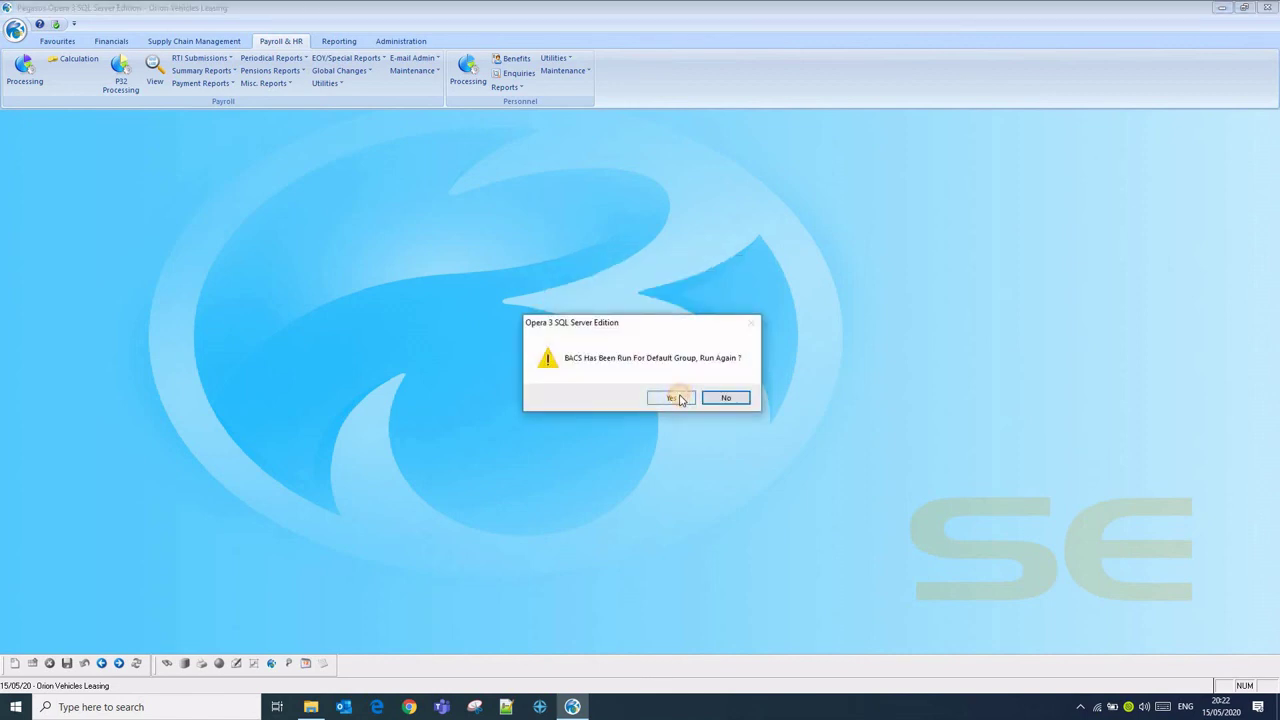
pyautogui.click(677, 398)
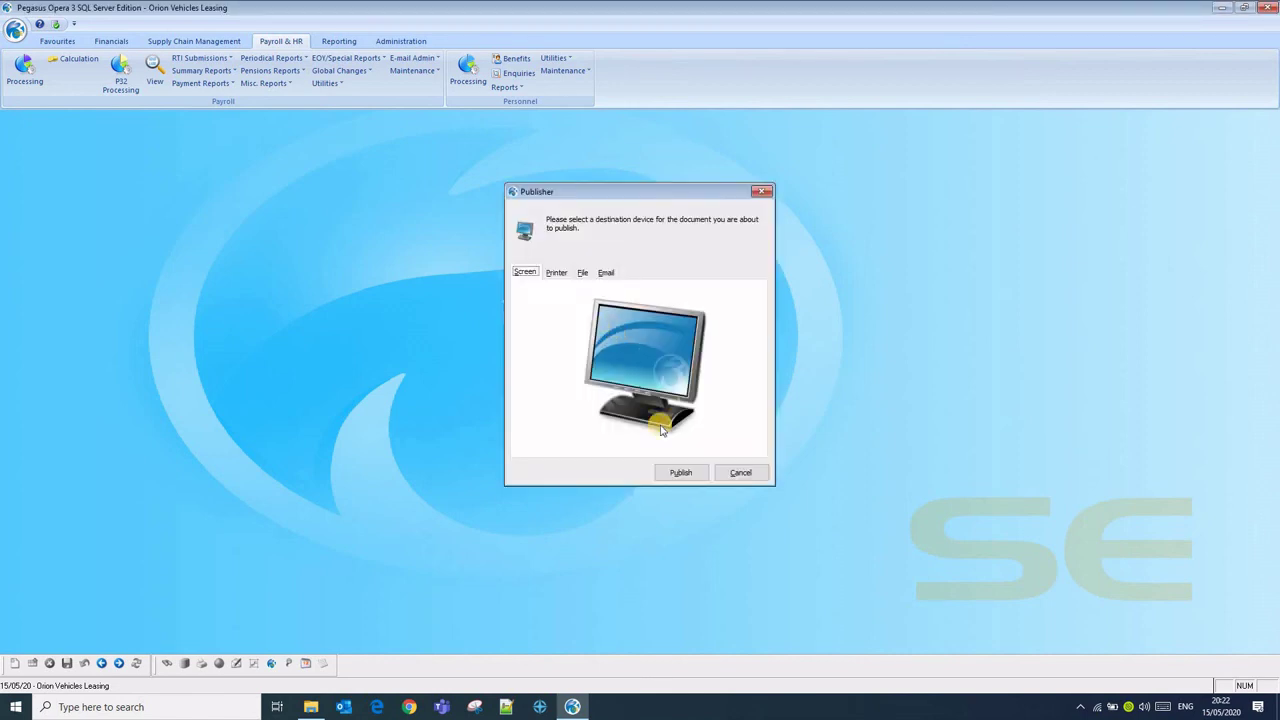
pyautogui.click(686, 472)
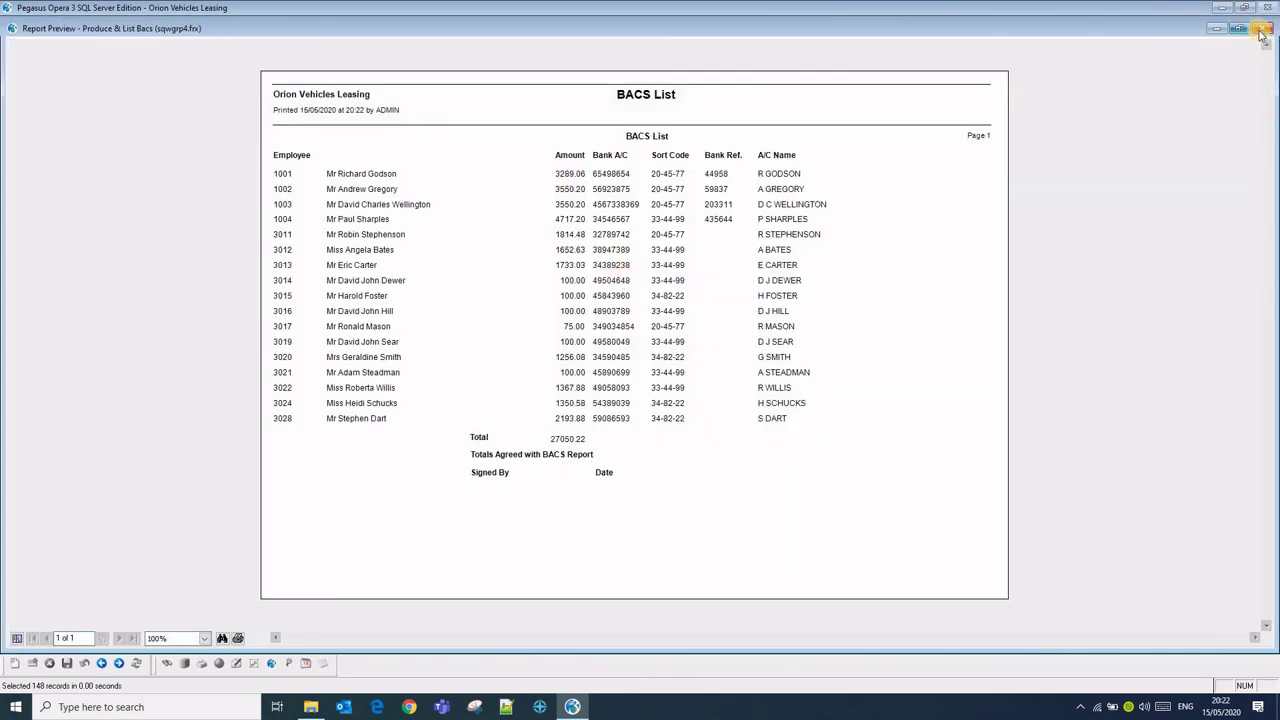
pyautogui.click(1264, 28)
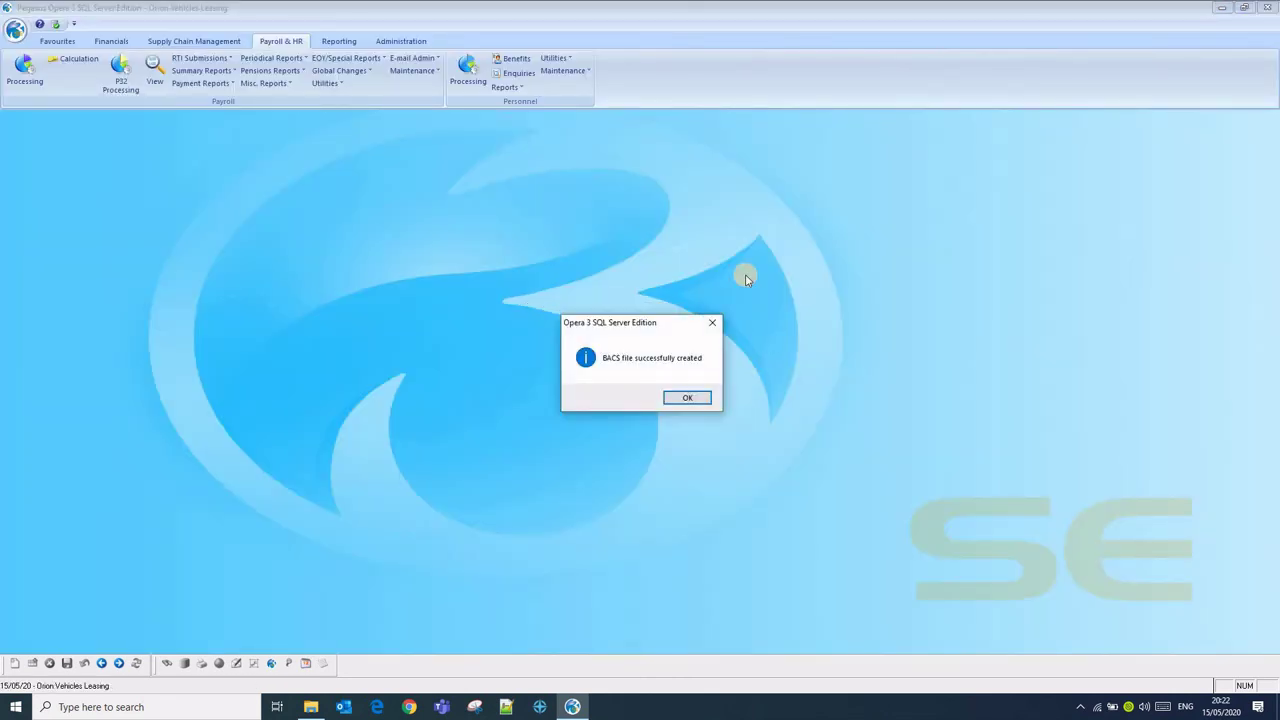
pyautogui.click(702, 397)
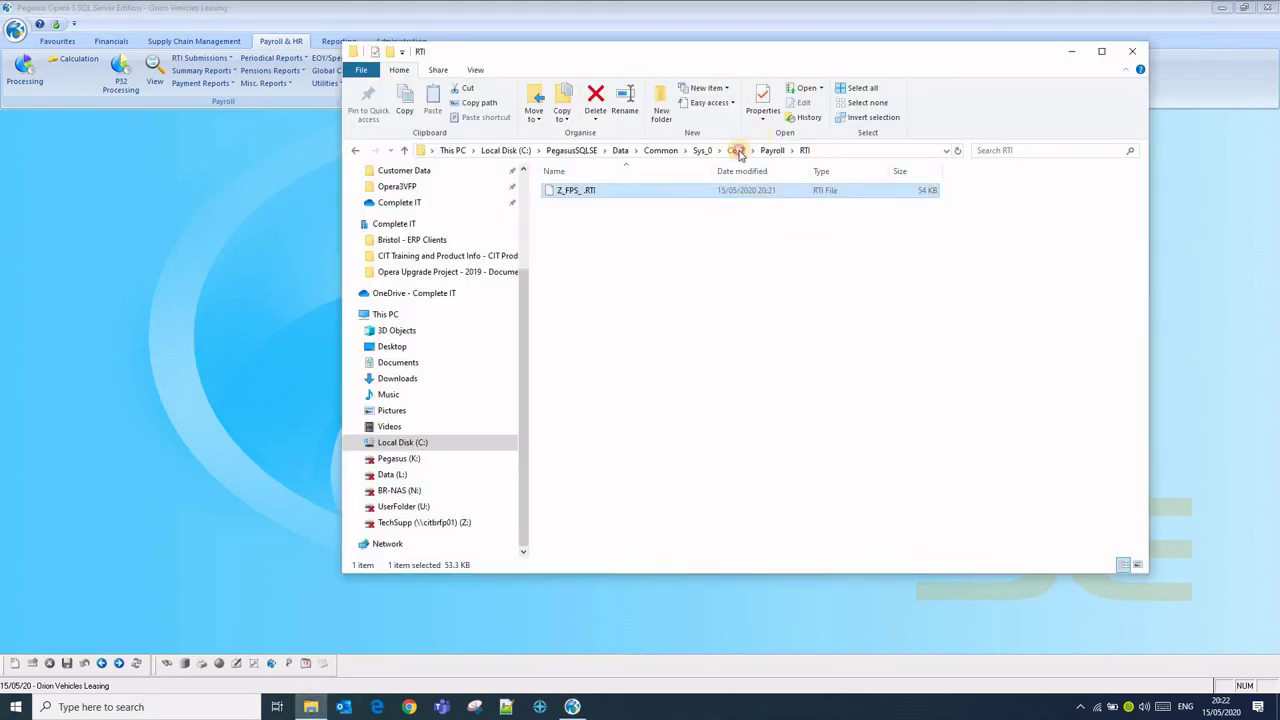
# - In File Explorer, go back to Co_Z and open the BACS folder inside its Payroll folder
pyautogui.click(739, 153)
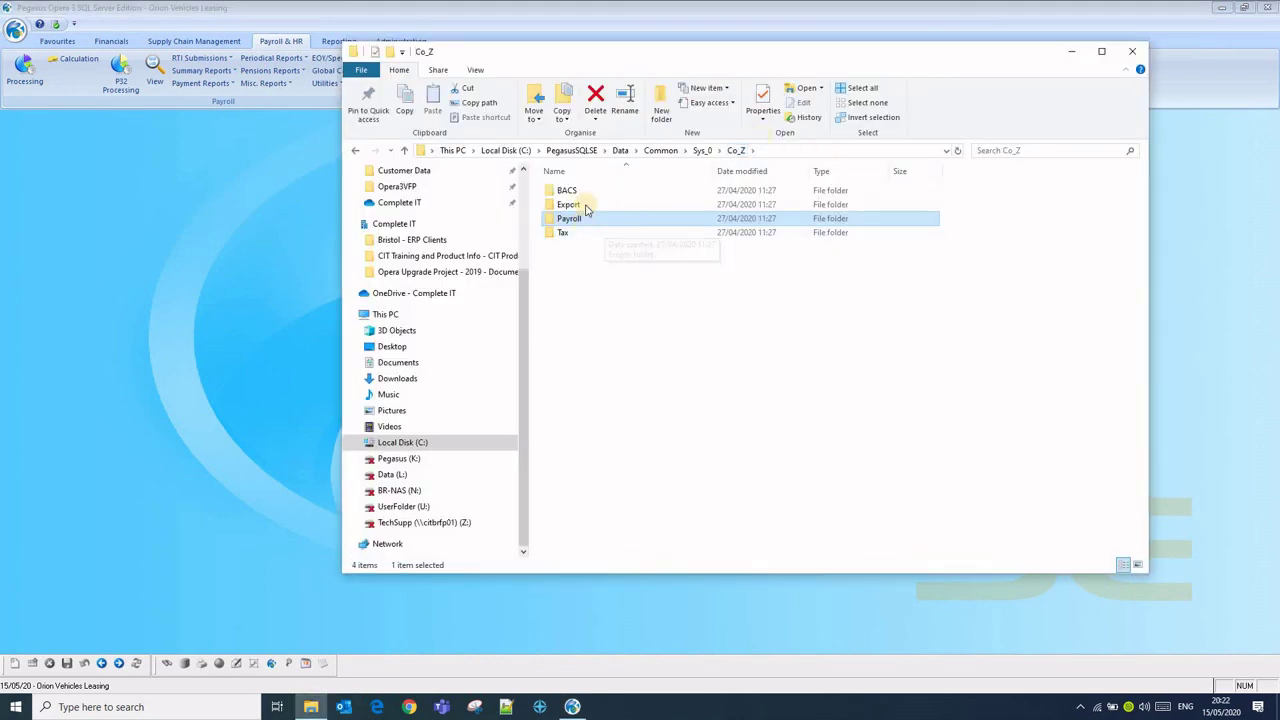
pyautogui.press('Return')
pyautogui.doubleClick(586, 192)
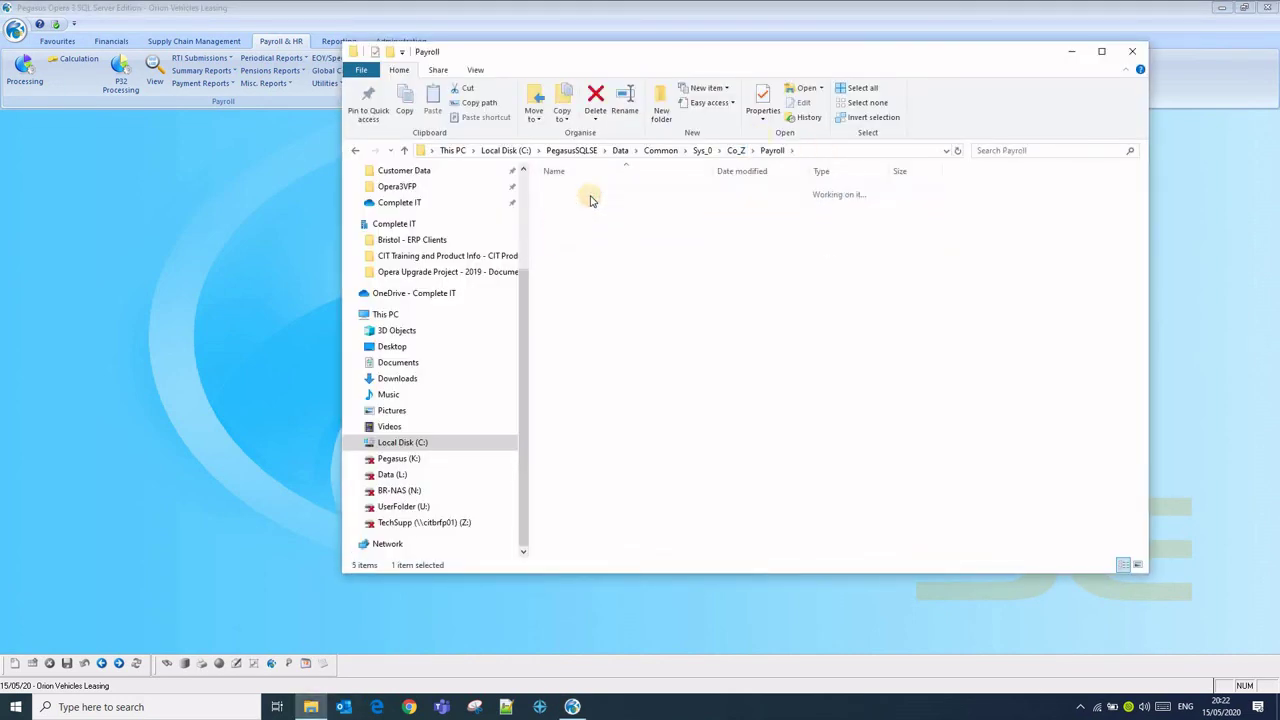